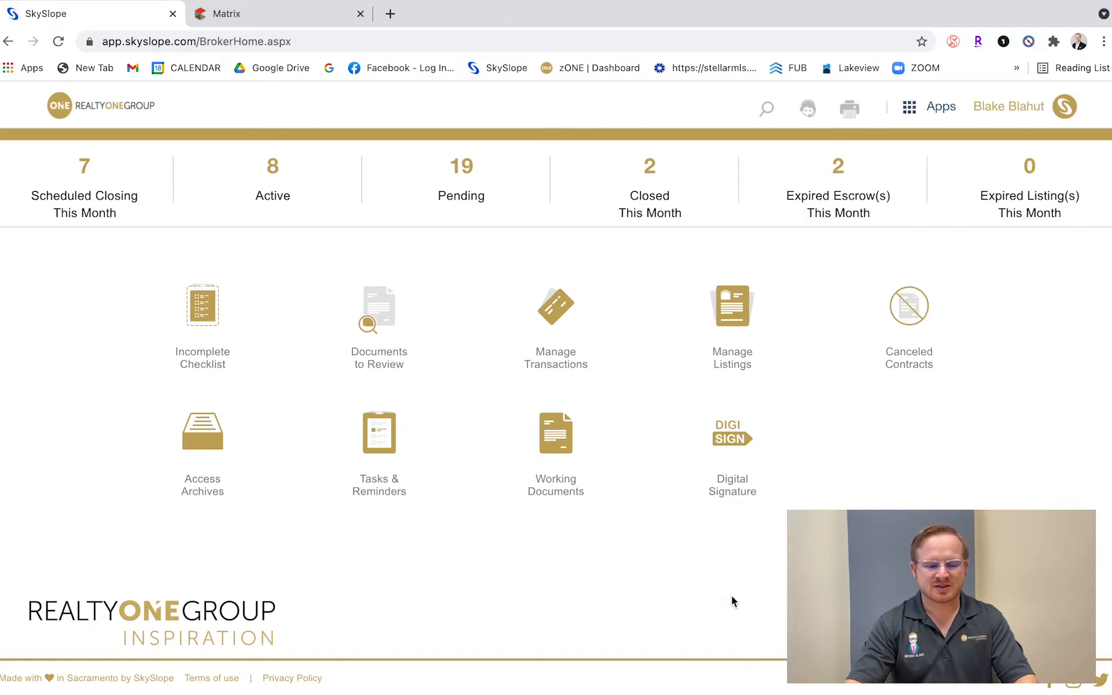
Step: Open the DigiSign area and look over its templates before returning to the completed envelopes
click(733, 439)
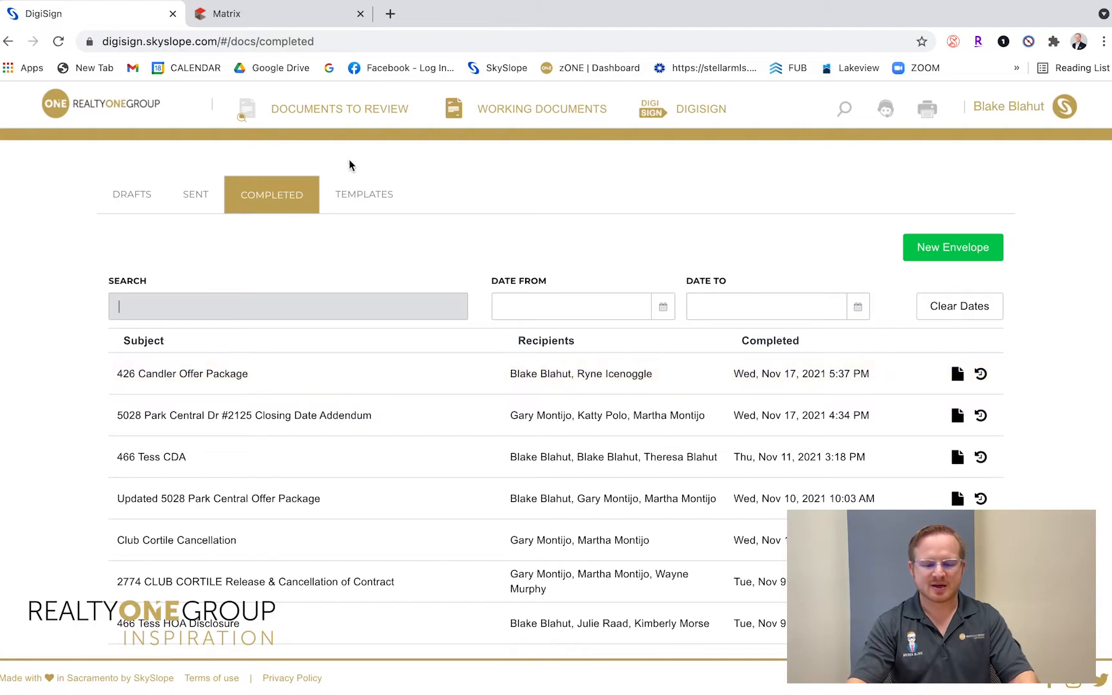
click(363, 196)
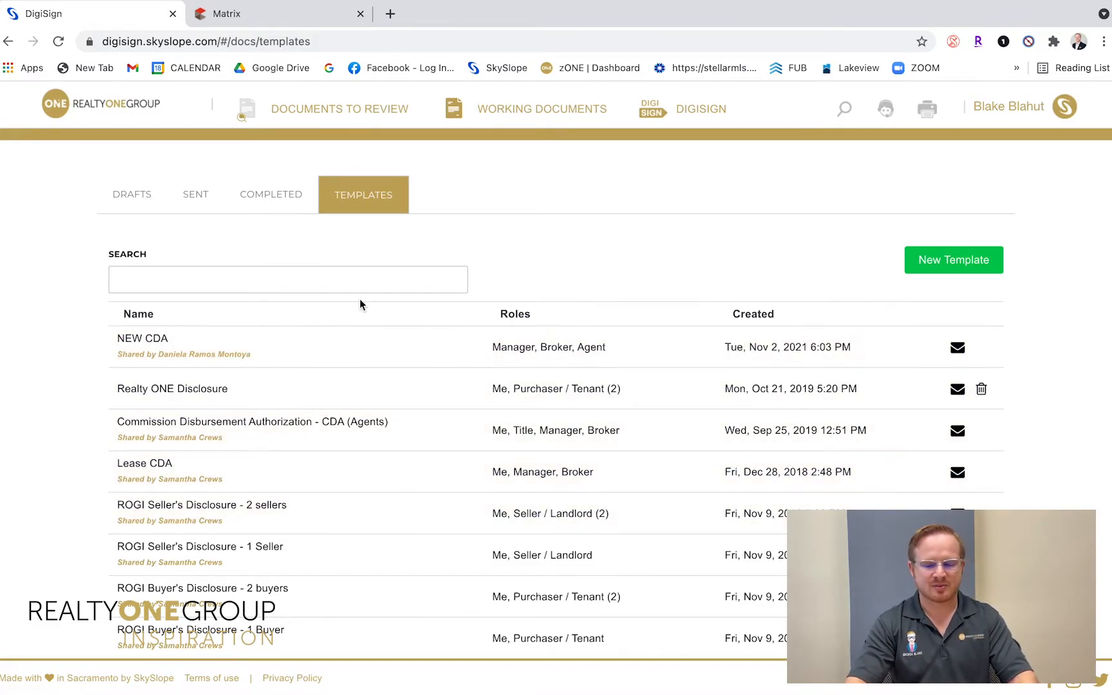
click(283, 206)
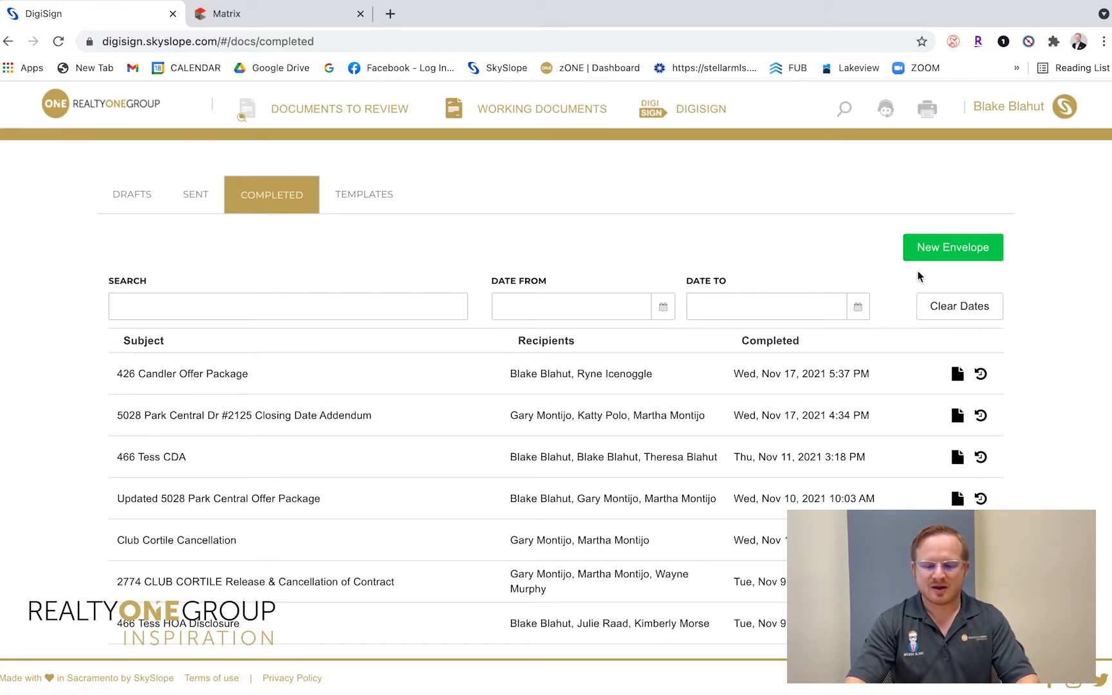
Step: Start a new envelope with no property attached for returning the signed documents
click(957, 255)
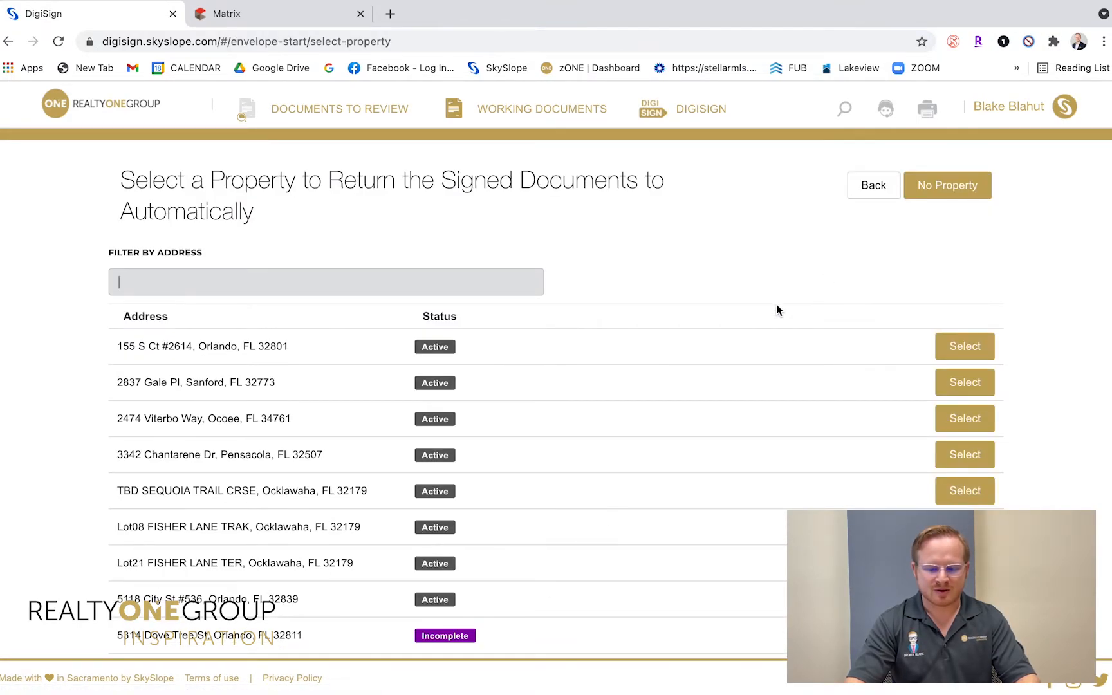
scroll(576, 459, down, 2)
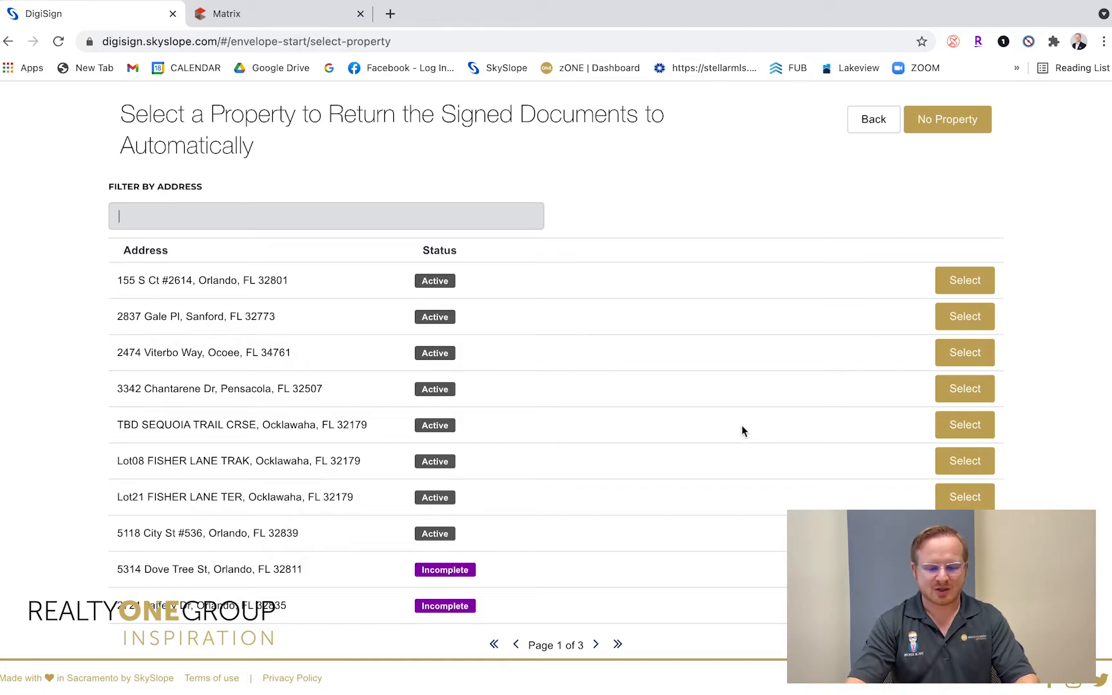
scroll(742, 425, up, 2)
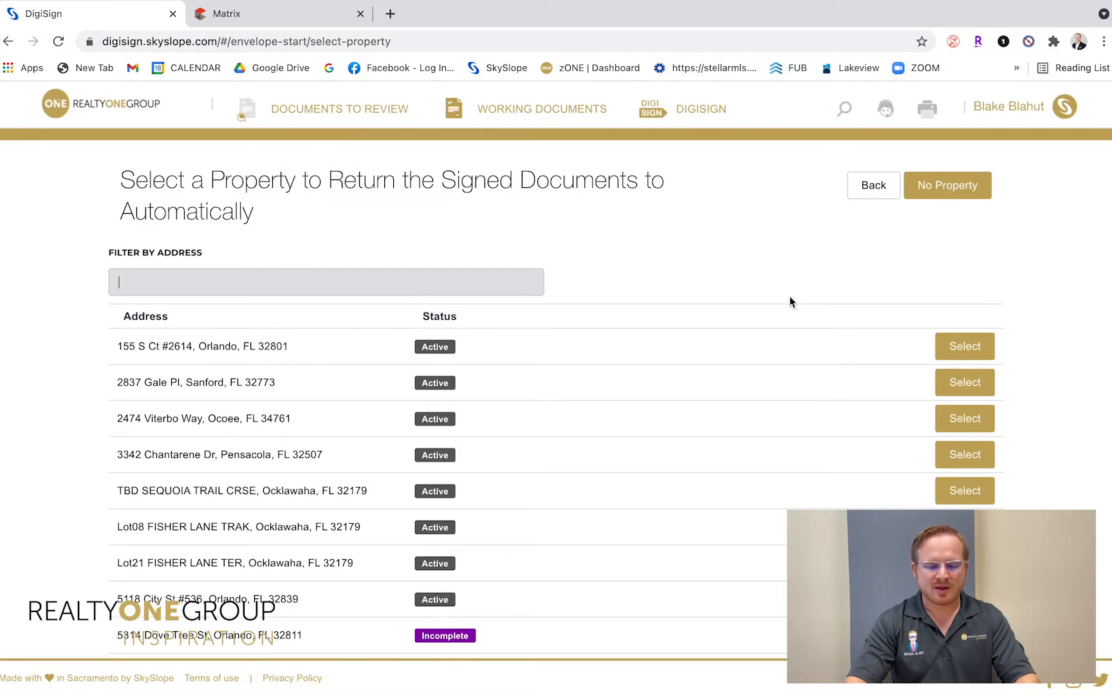
click(954, 186)
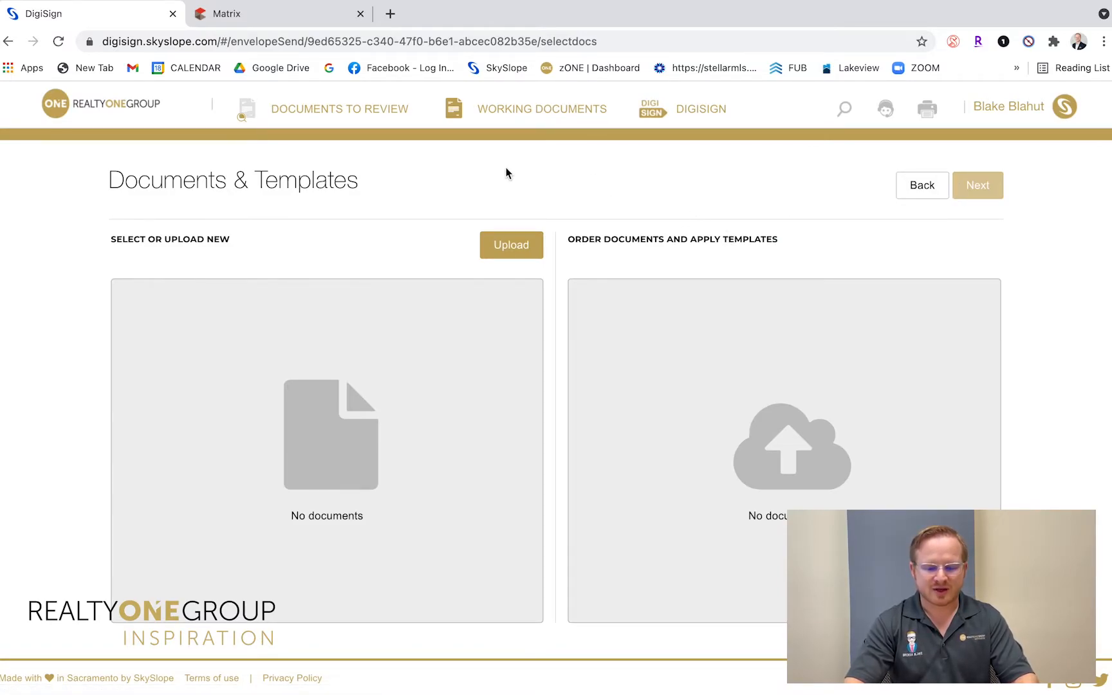
Step: Upload Addendum to Contract 2.pdf from Downloads to the envelope and continue to the recipients
click(509, 254)
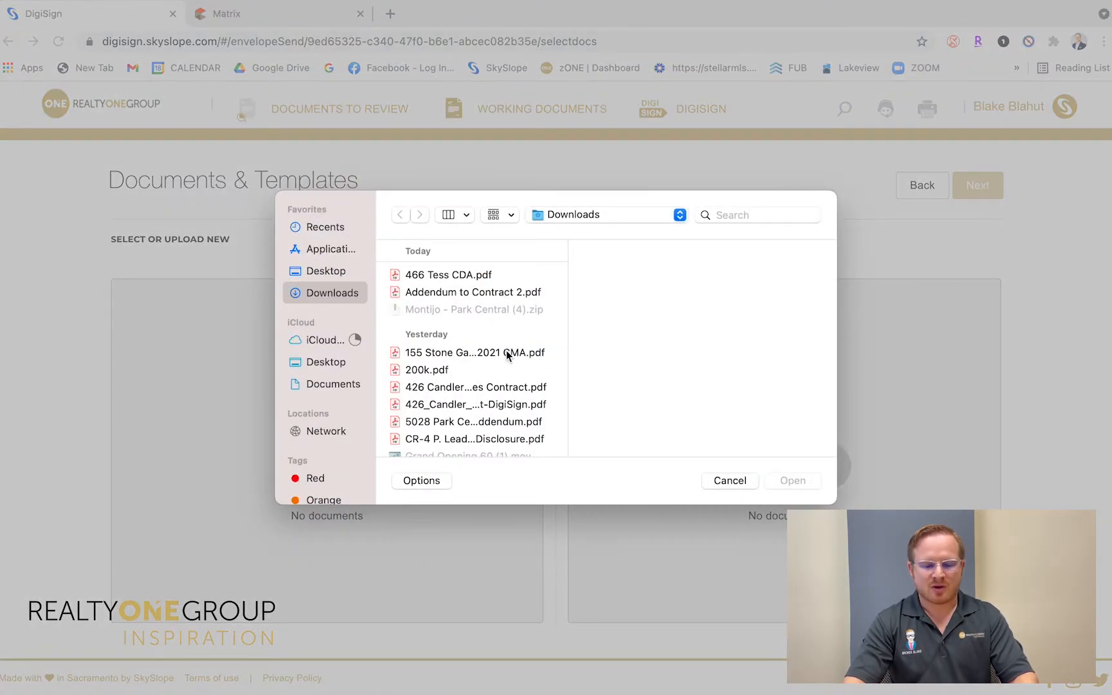
click(437, 290)
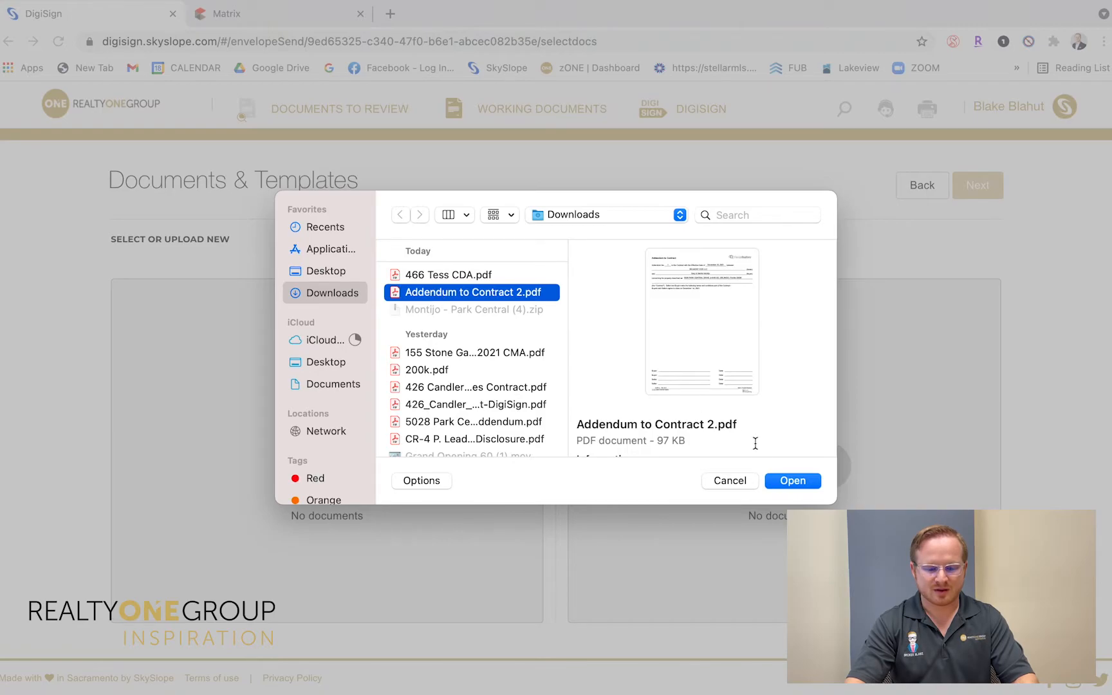
click(788, 480)
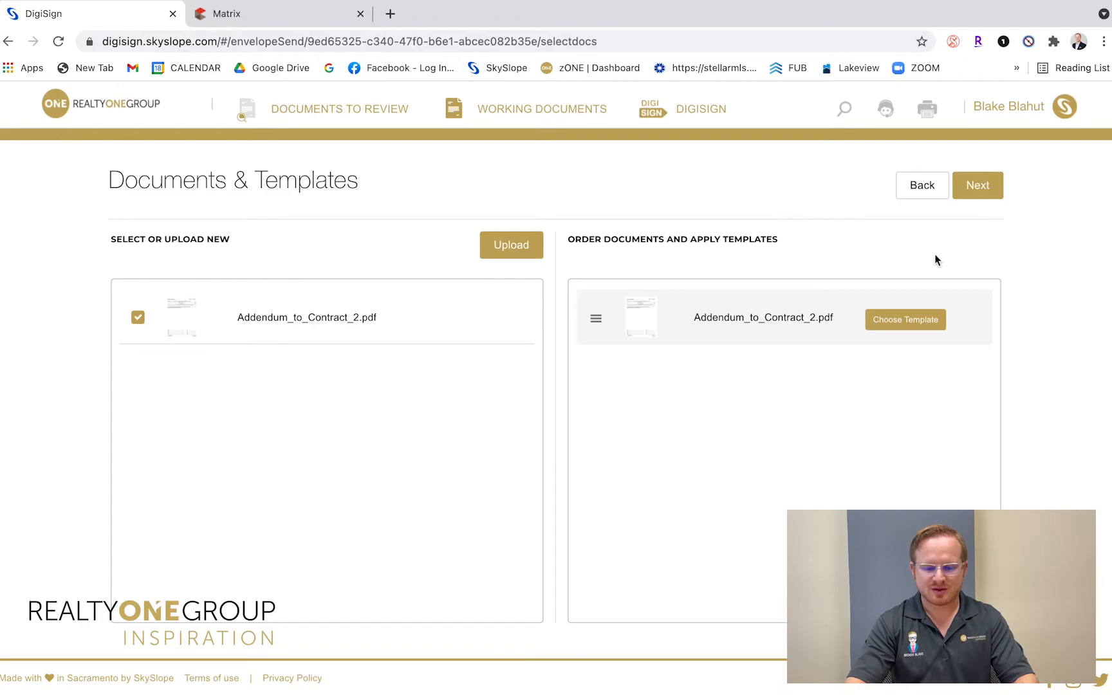
click(985, 187)
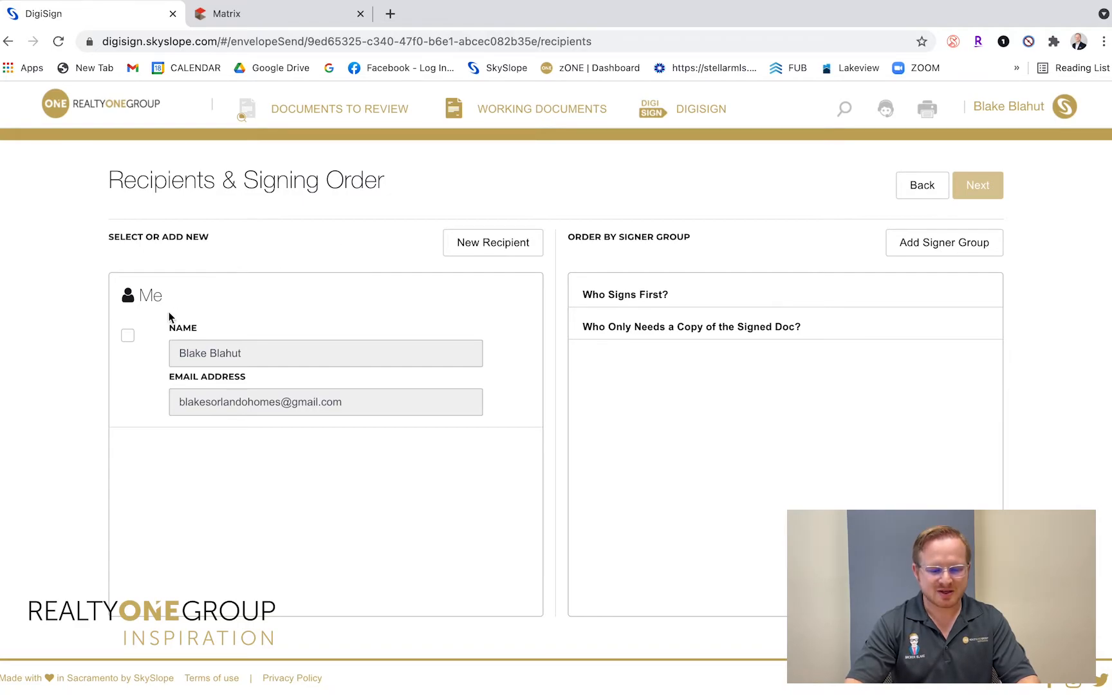
Step: Add a new signing recipient with the first buyer's name and email, using the Purchaser / Tenant role
click(128, 341)
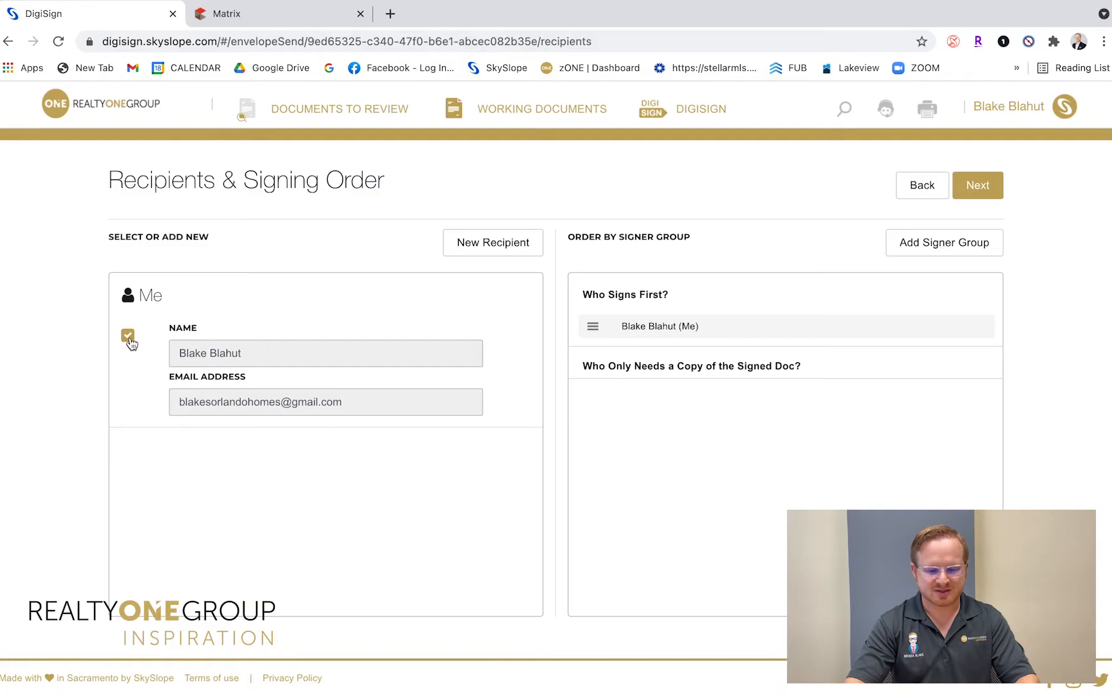
click(128, 341)
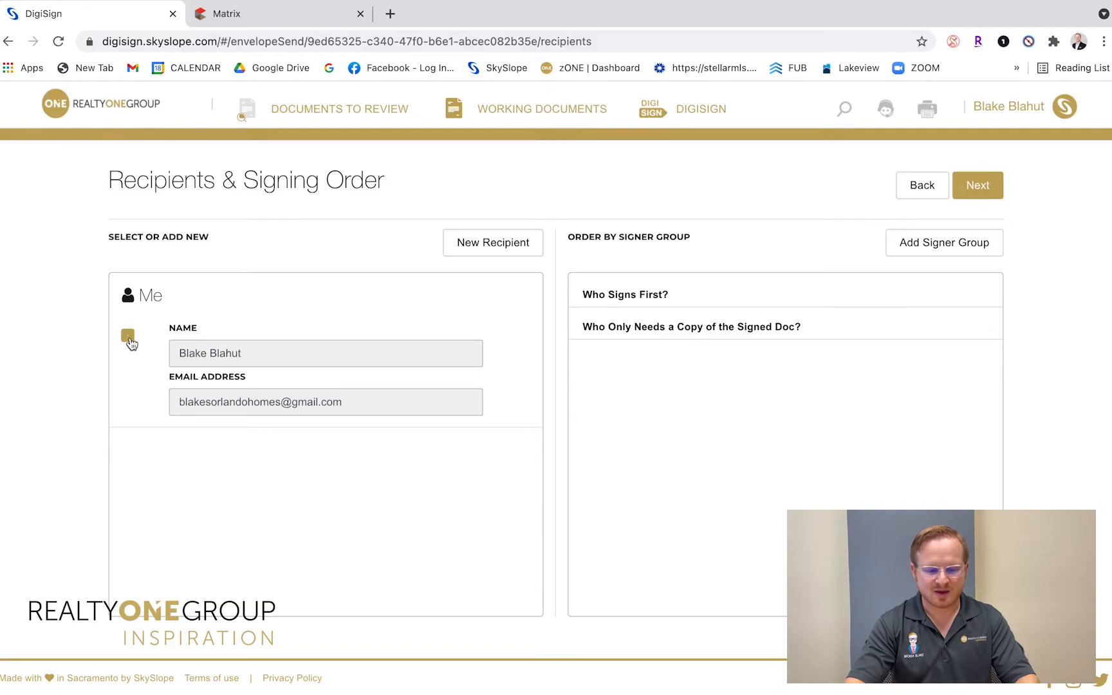
click(490, 251)
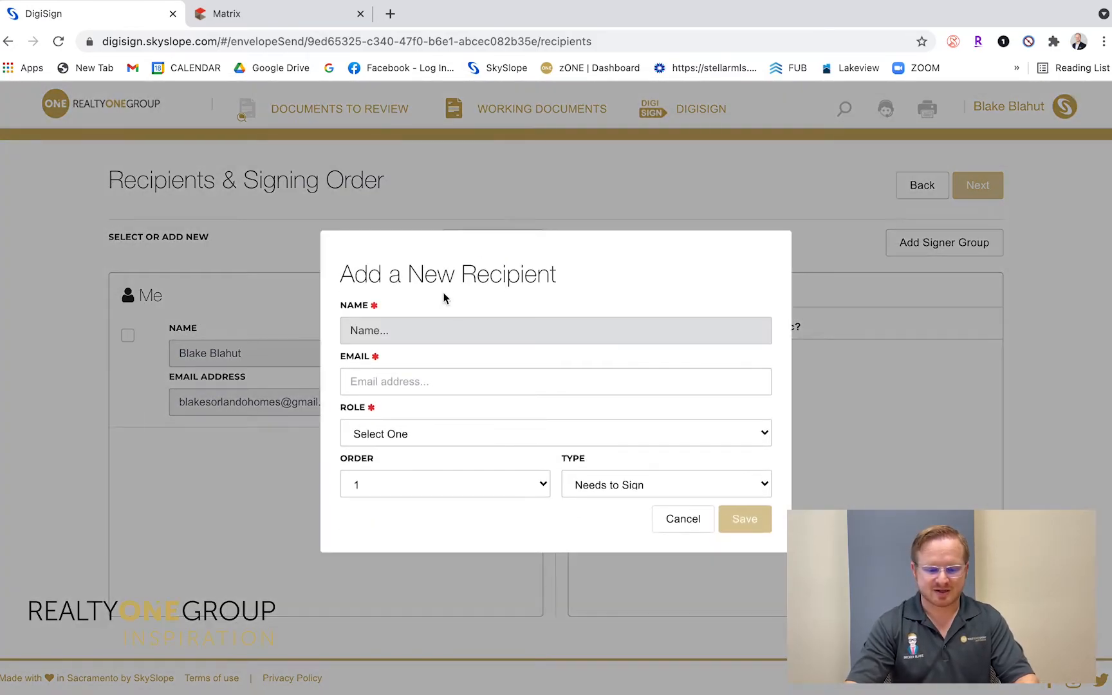
text(Blake)
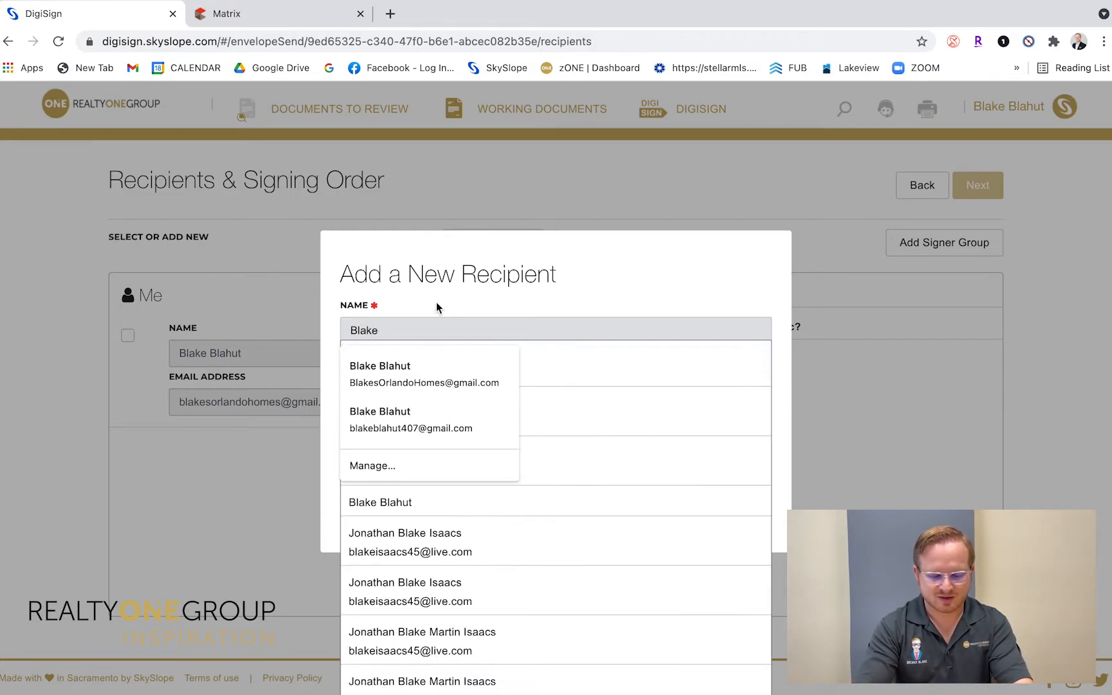
click(407, 382)
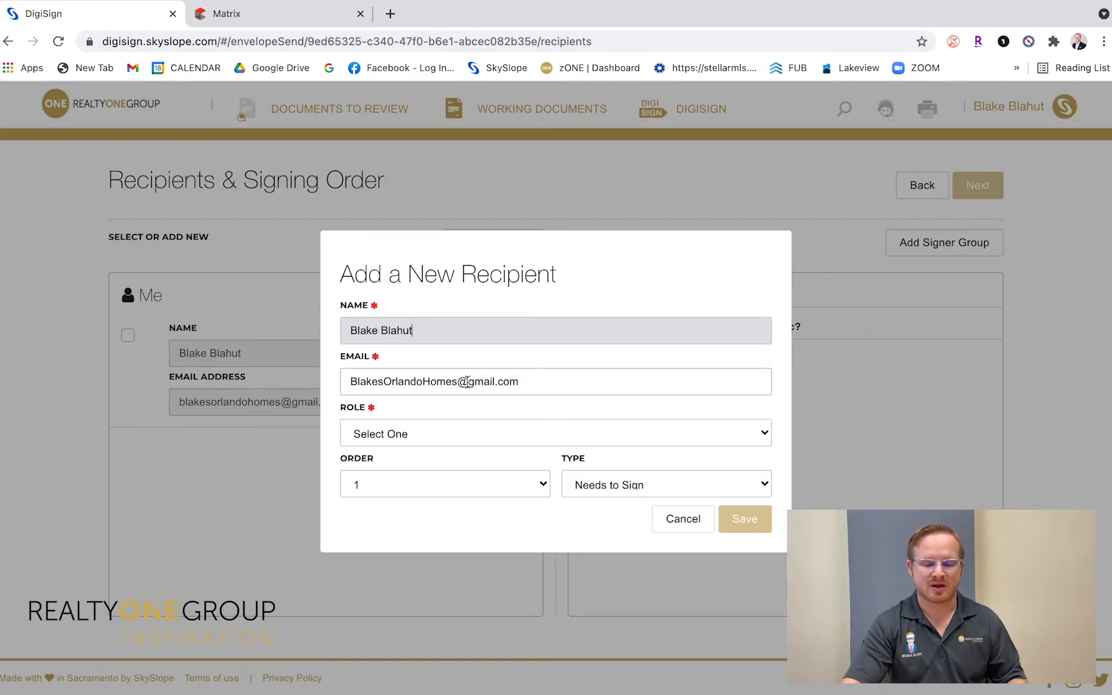
click(401, 433)
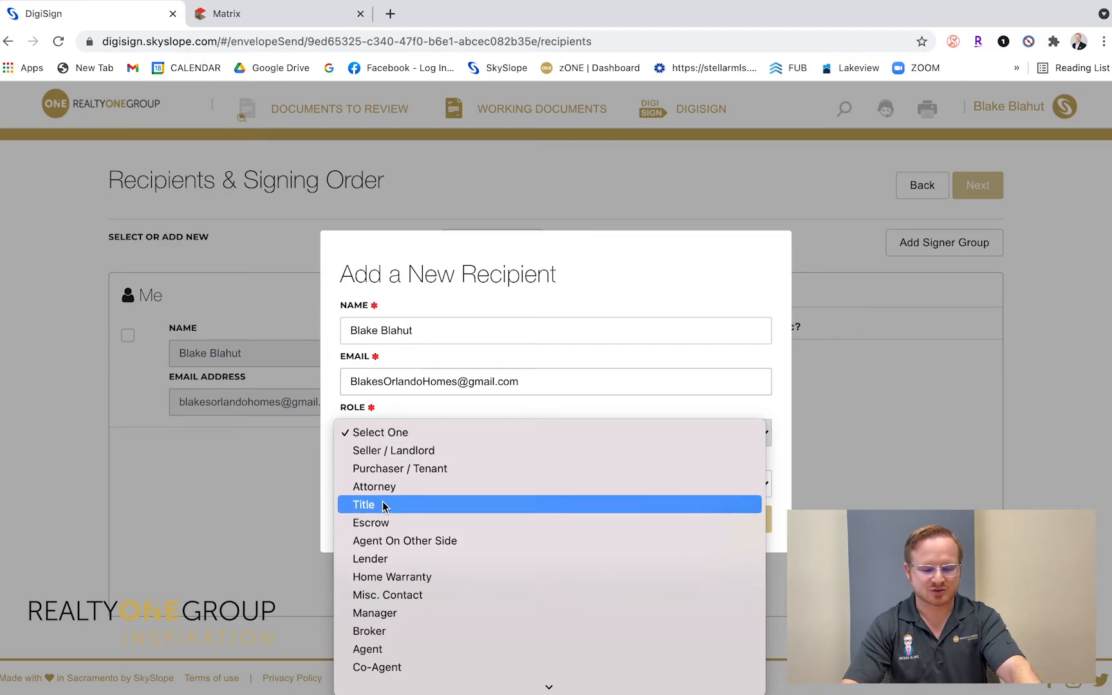
click(386, 469)
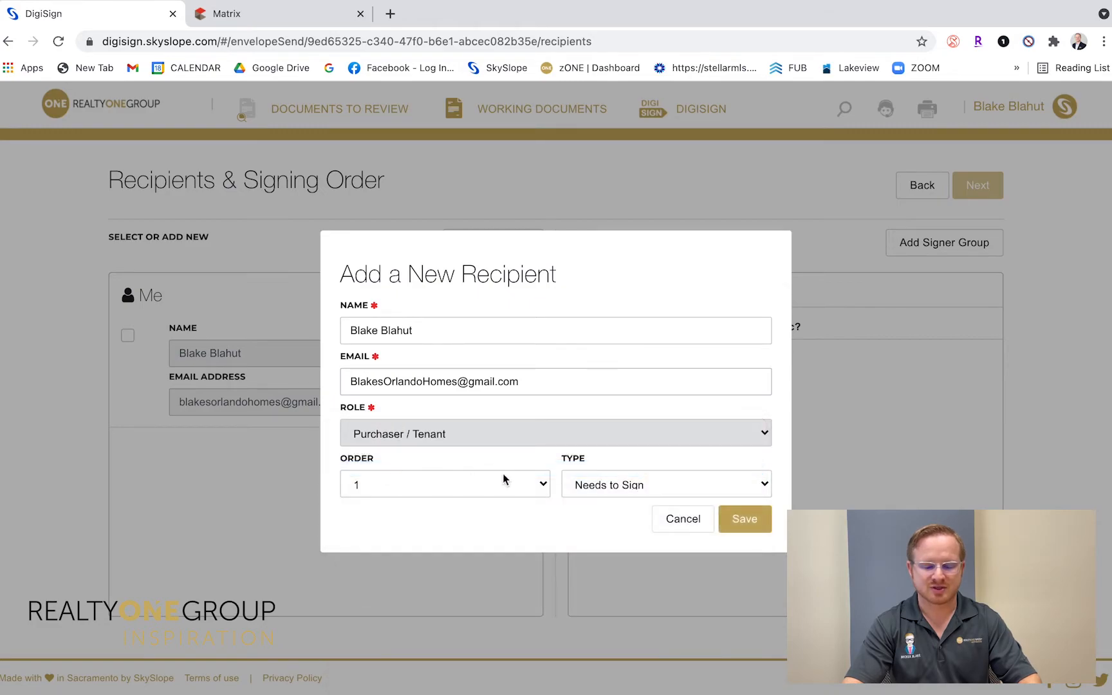
click(736, 517)
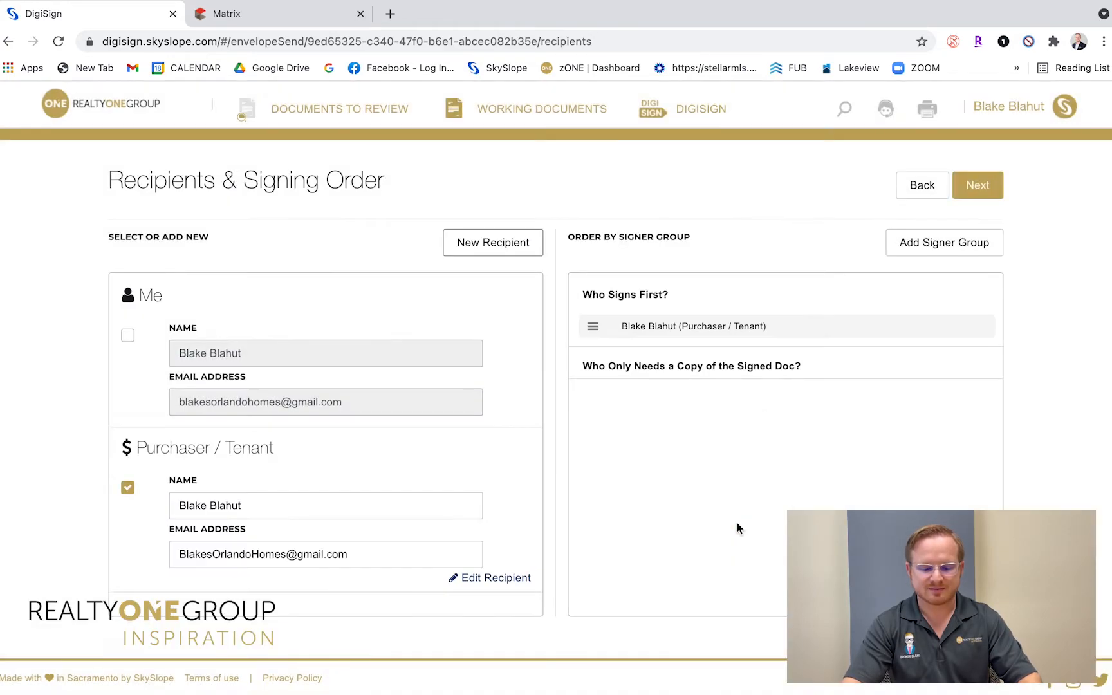
Step: Add the second buyer from the saved contacts as another signing recipient with the Purchaser / Tenant role
click(493, 249)
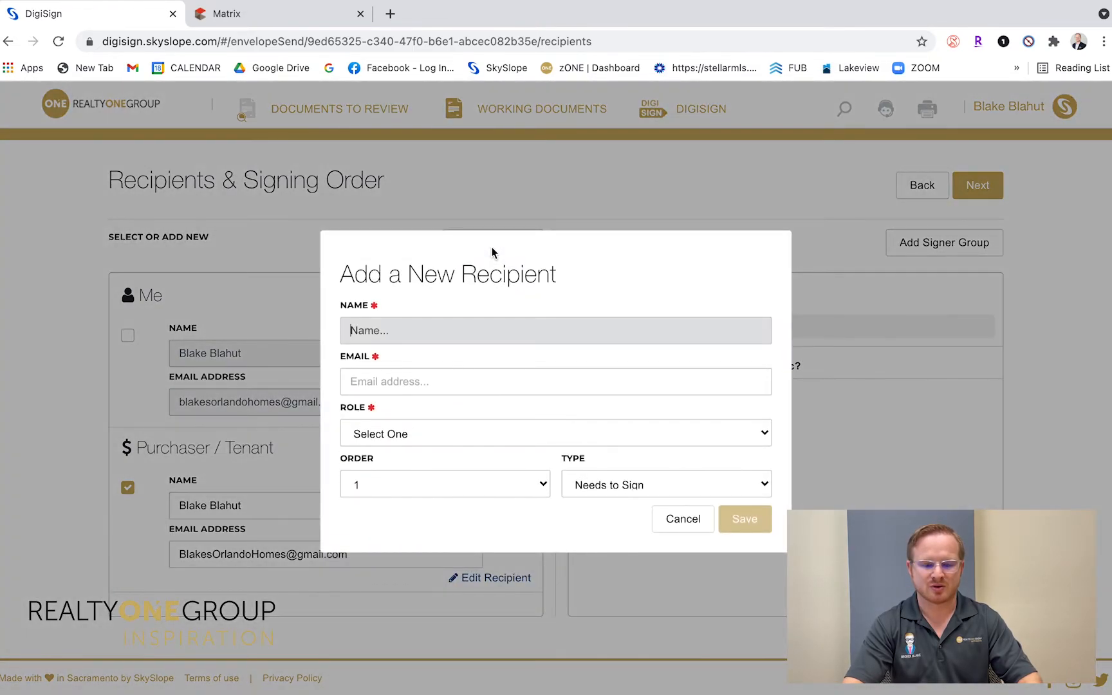
text(Theresa)
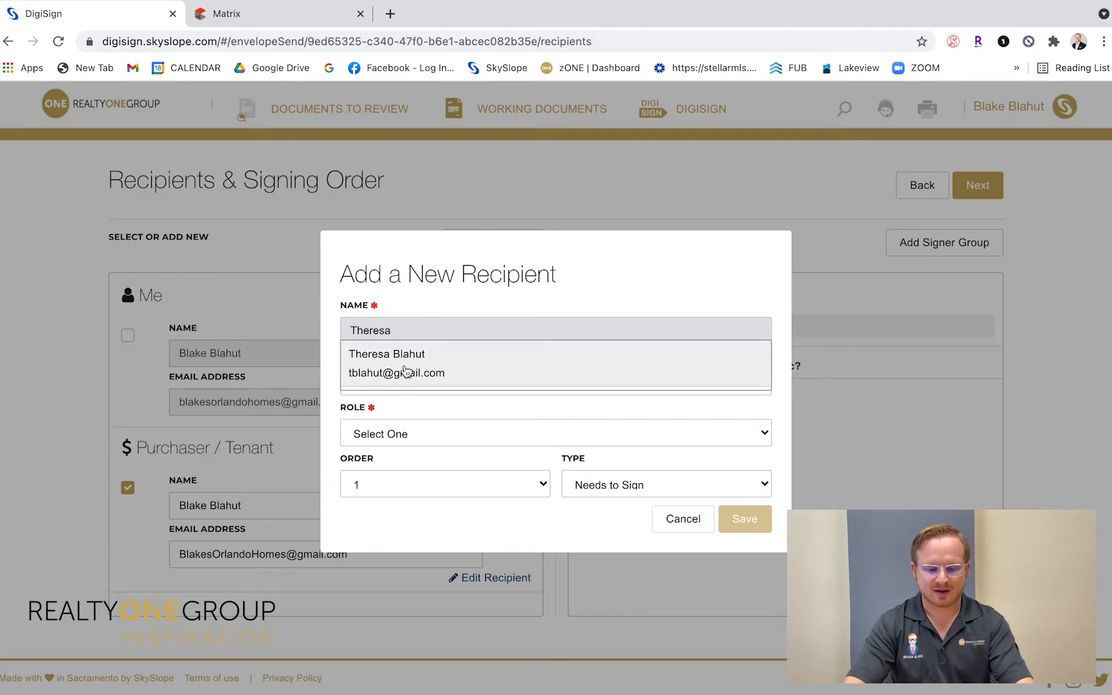
click(405, 370)
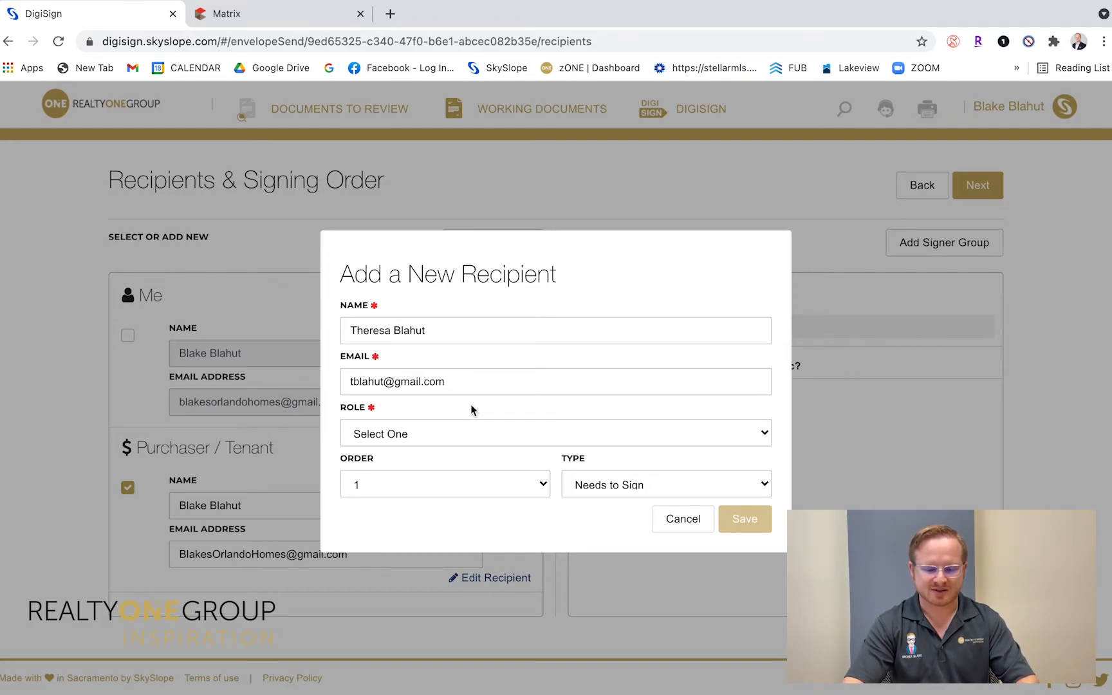
click(469, 437)
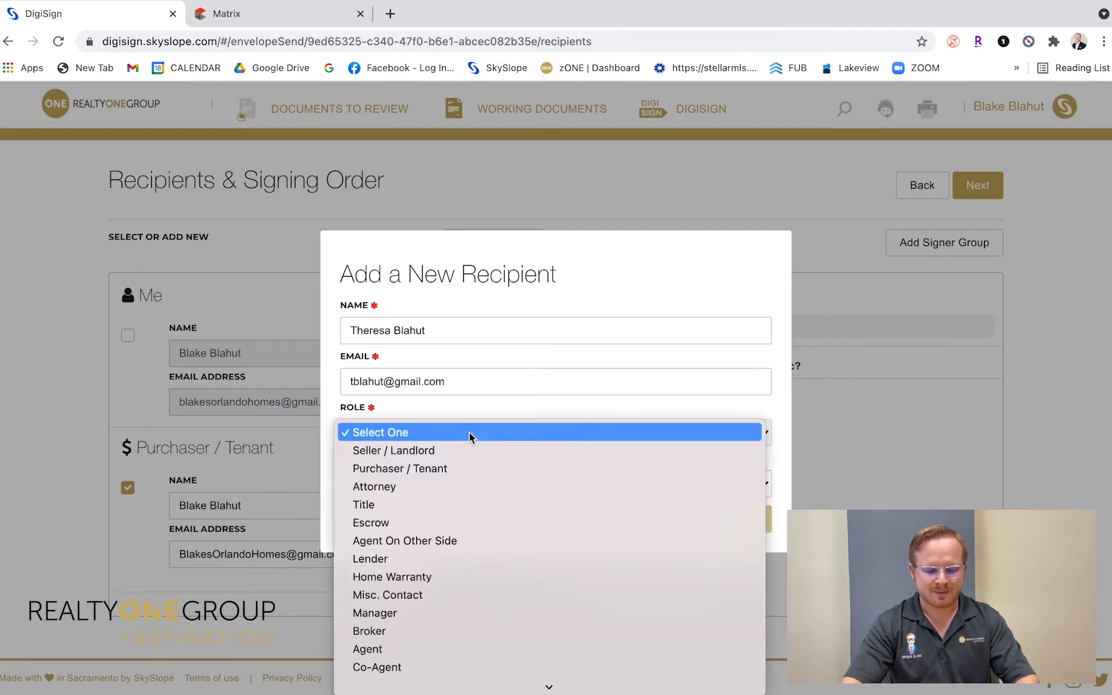
click(448, 467)
click(737, 530)
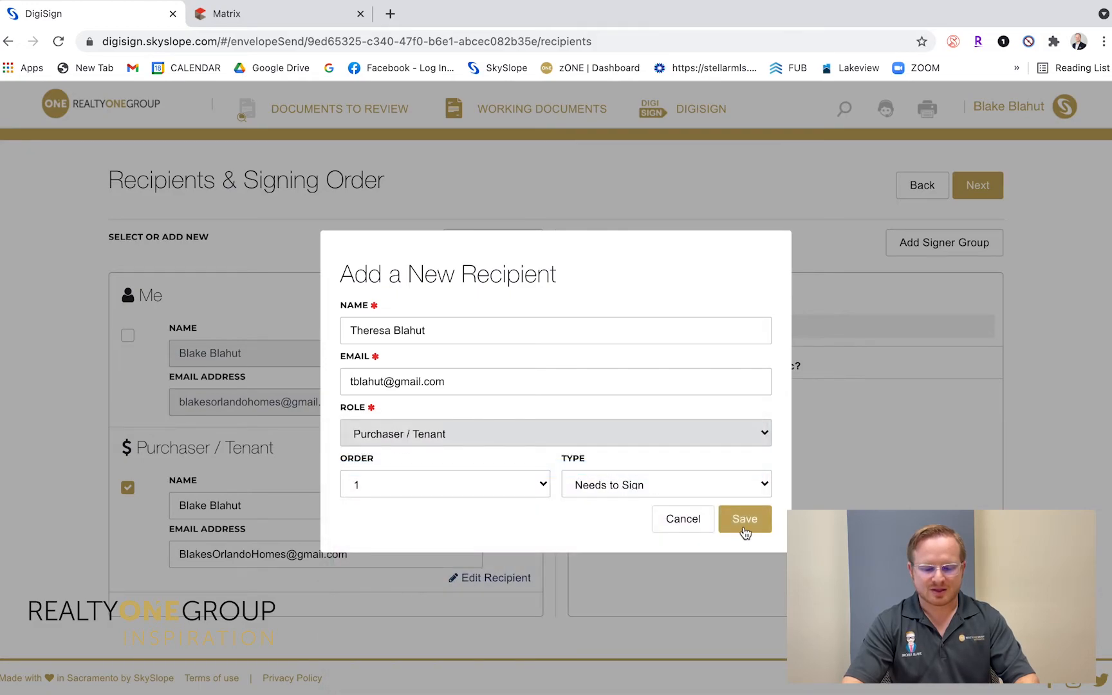
scroll(484, 415, down, 2)
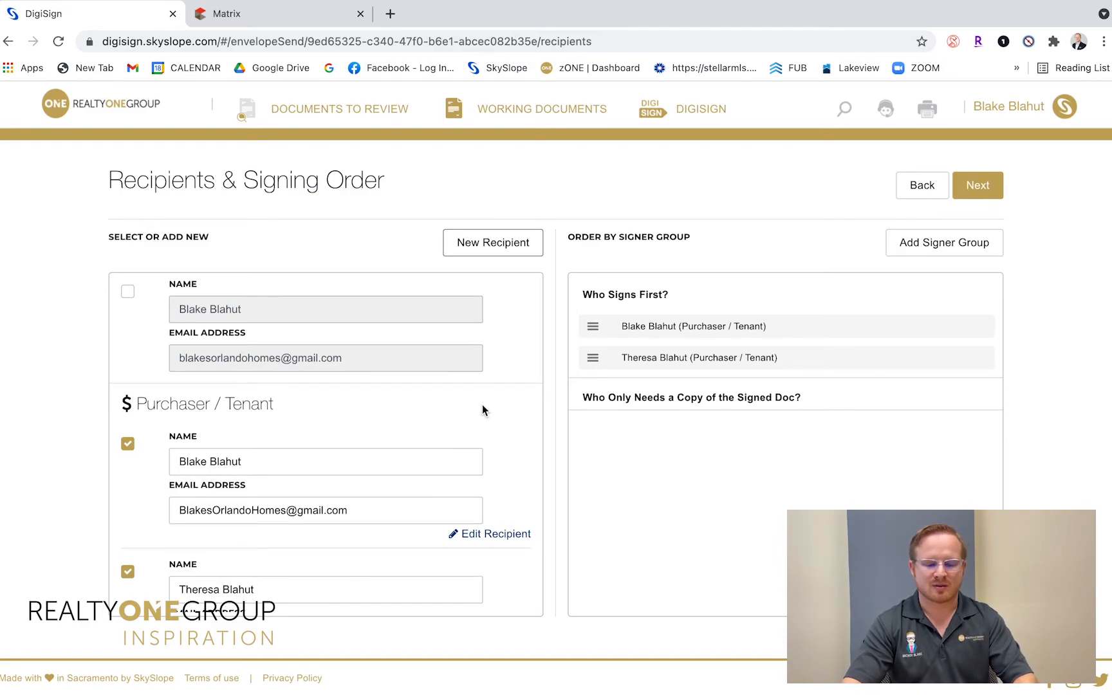
Step: Add the loan officer from the saved contacts as a Lender recipient of type Receives a Copy
click(490, 251)
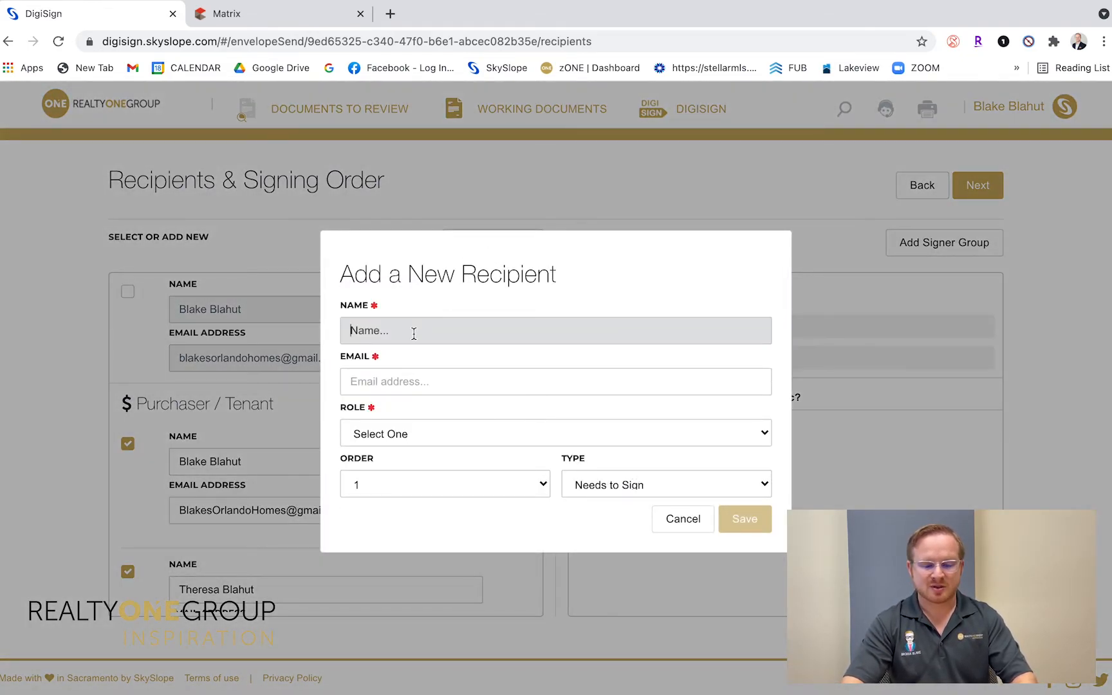
text(Sam)
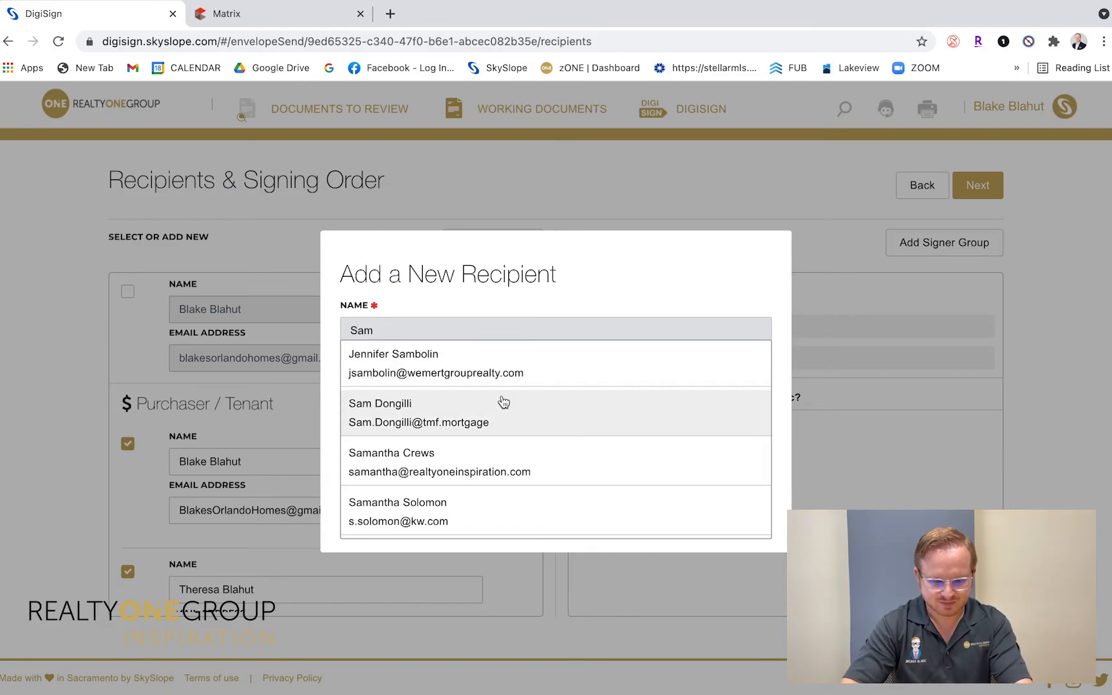
click(503, 402)
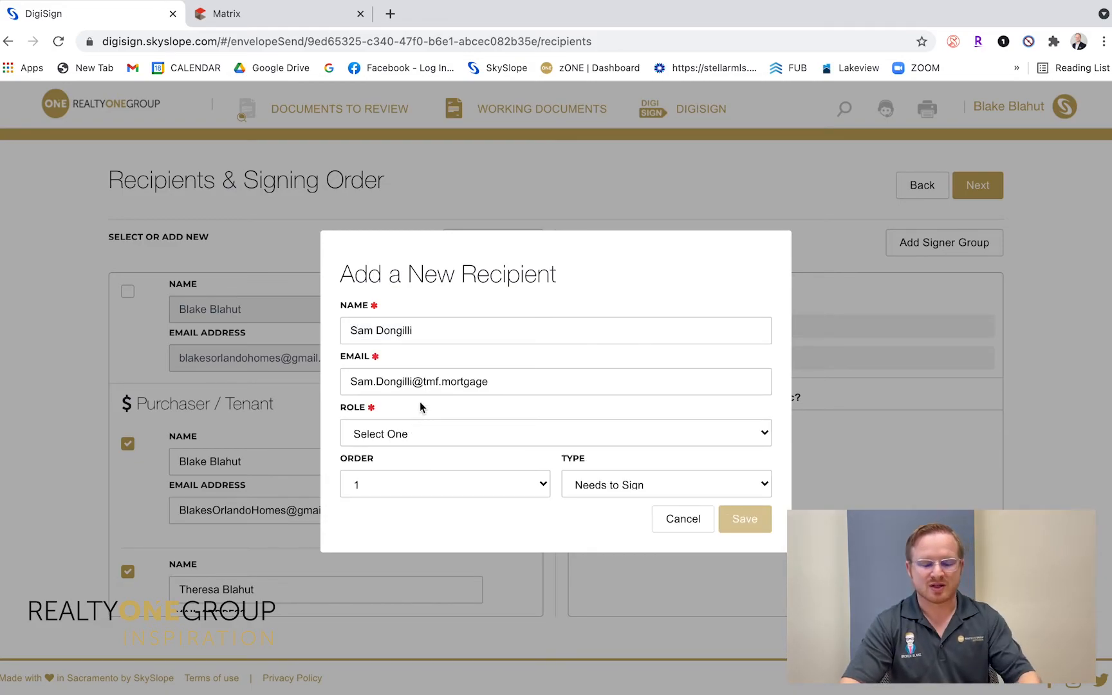
click(407, 440)
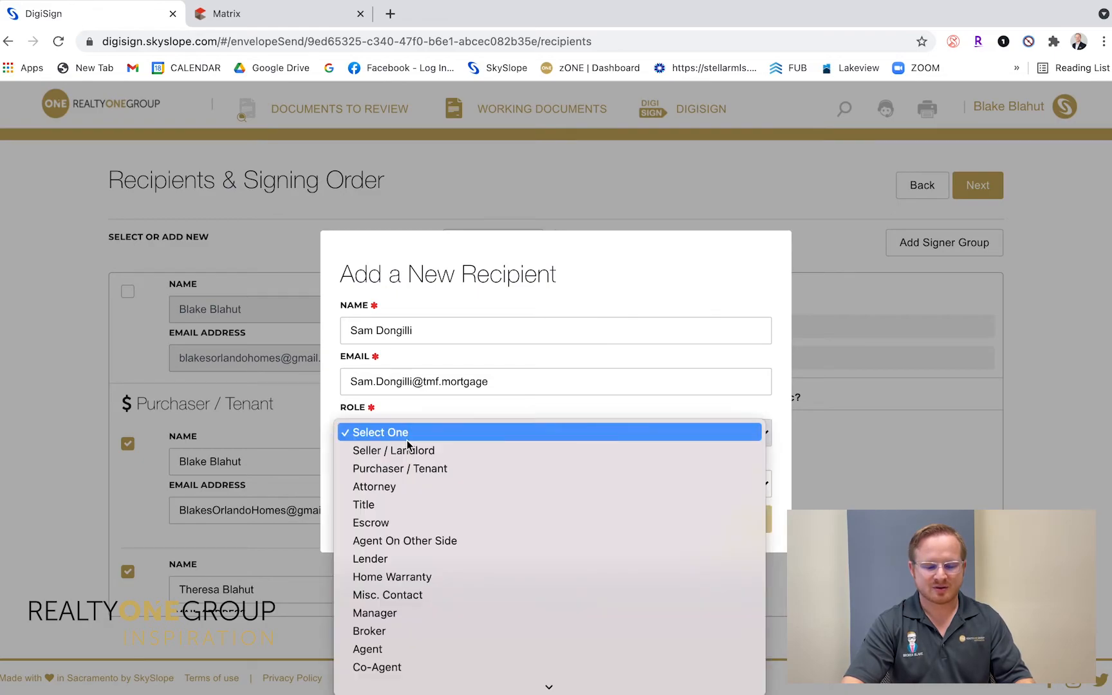
click(377, 559)
click(673, 484)
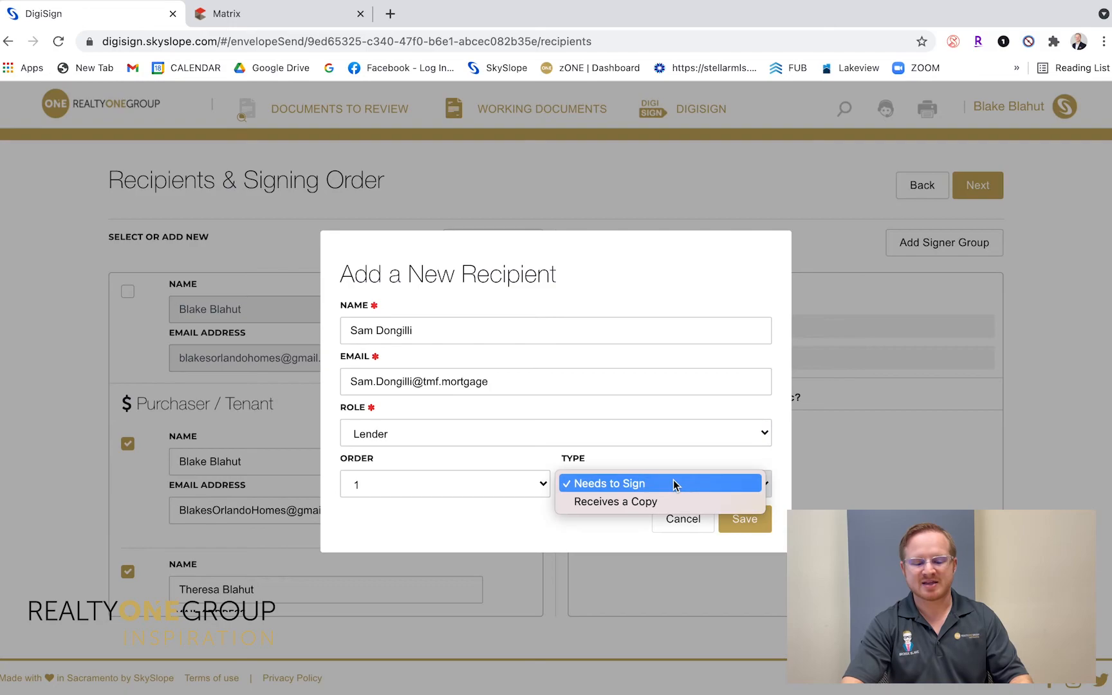
click(610, 502)
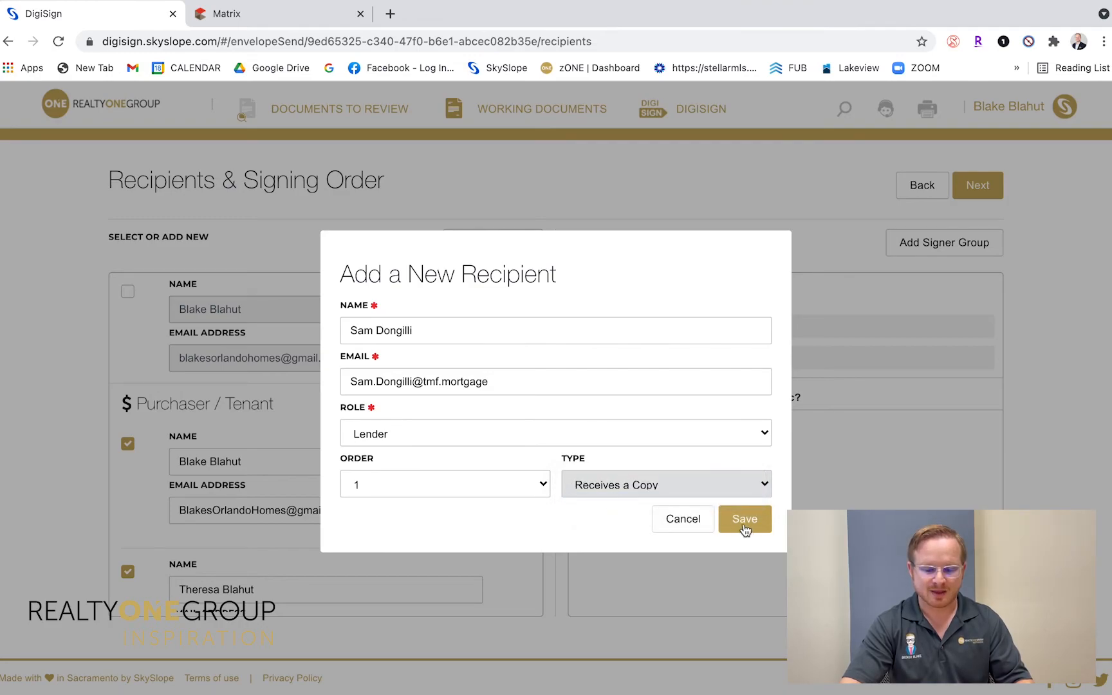
click(747, 524)
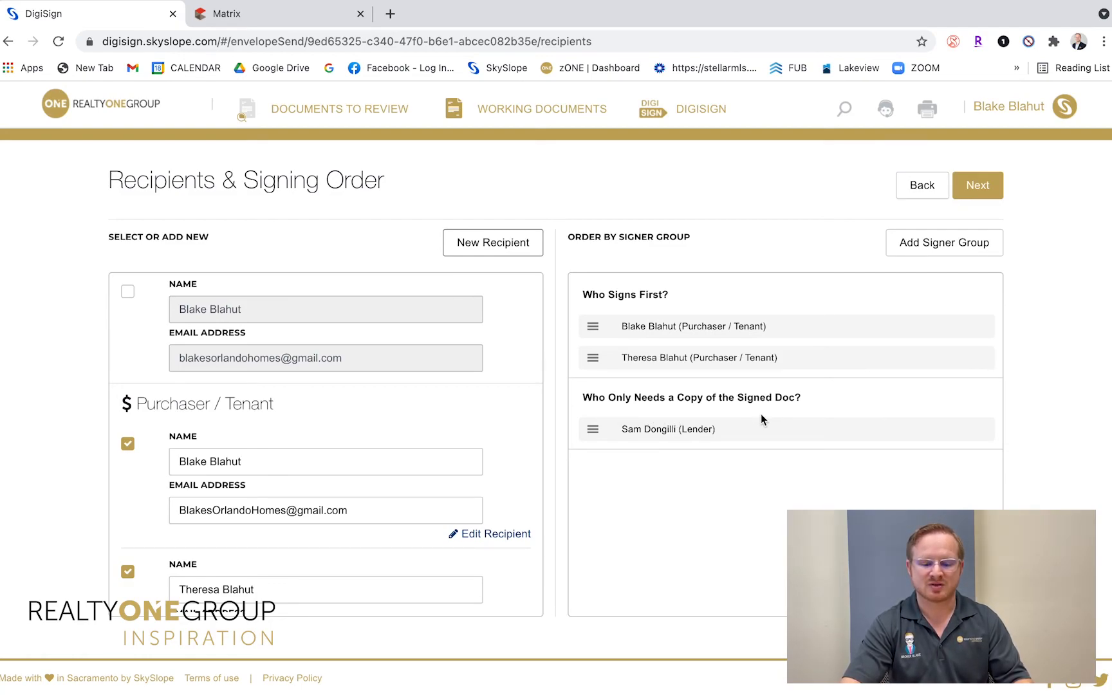
scroll(353, 450, down, 3)
scroll(353, 451, up, 3)
Step: Continue to field placement and put the first buyer's Signature and Date Signed fields on the addendum's first Buyer and Date lines
click(989, 185)
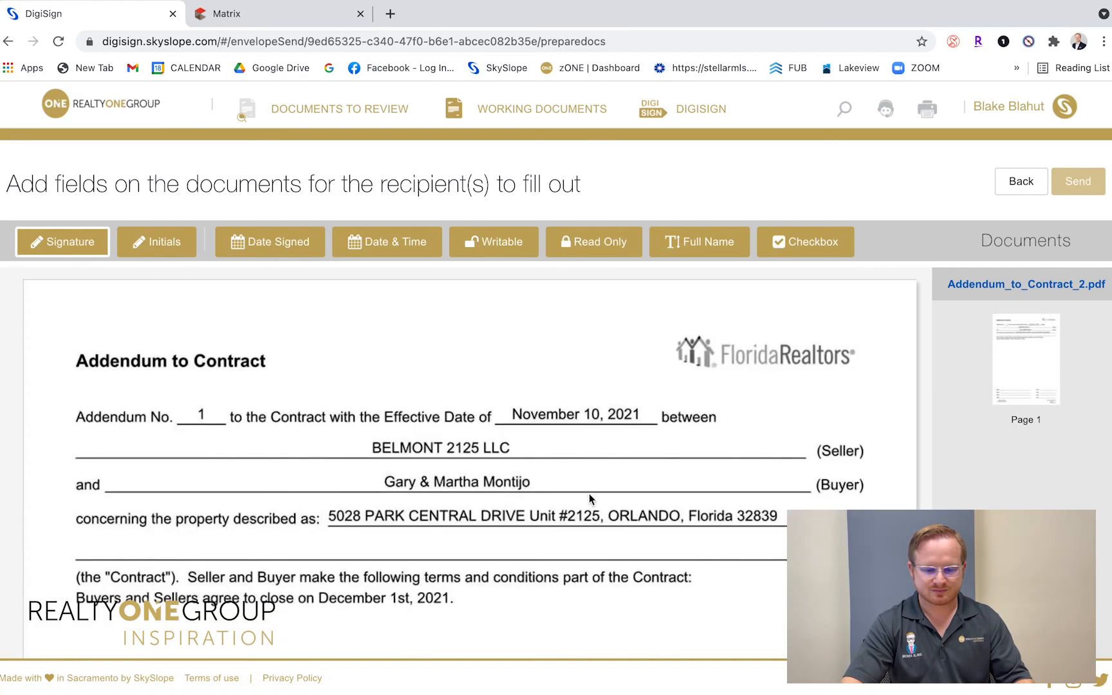
scroll(589, 500, down, 5)
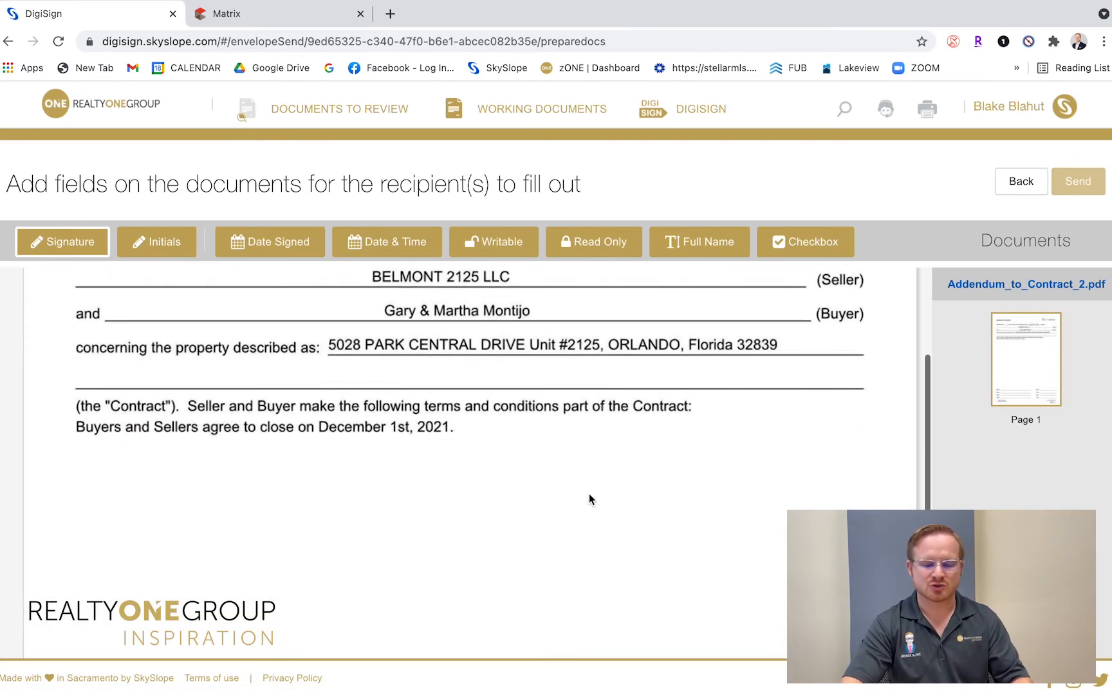
scroll(589, 499, down, 2)
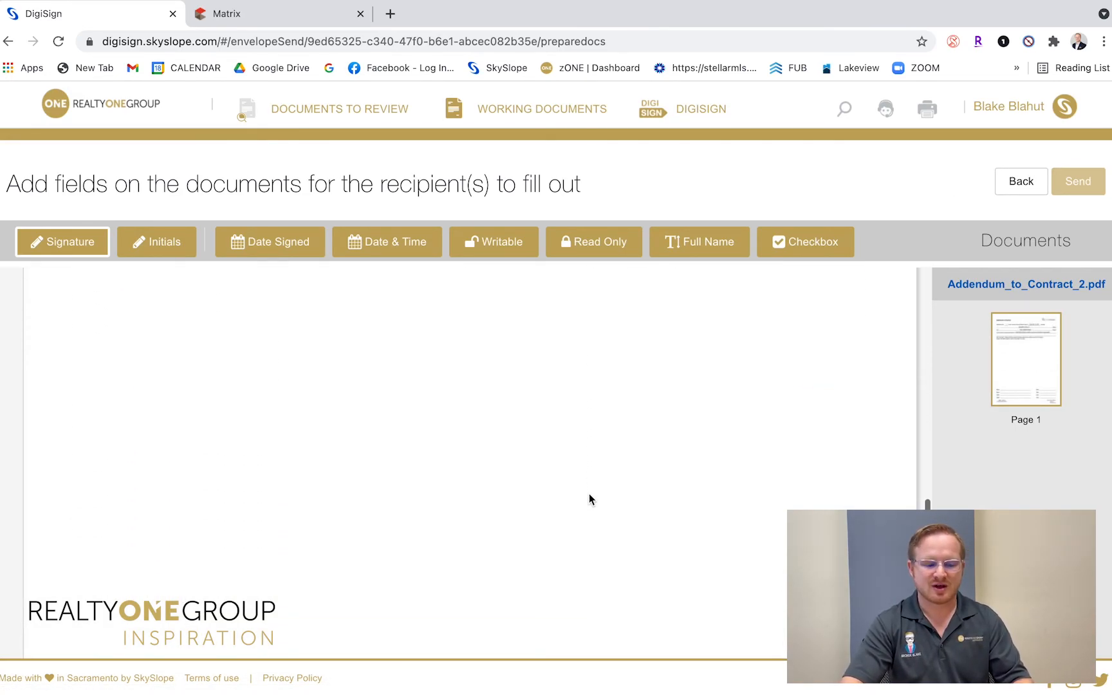
scroll(589, 495, down, 4)
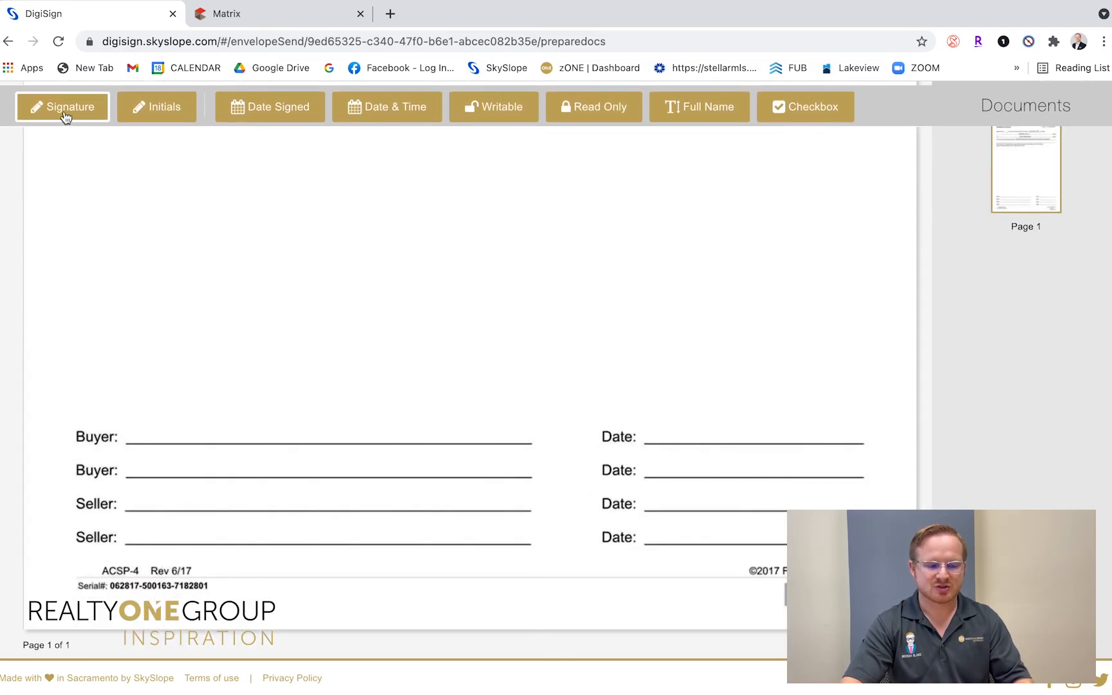
click(203, 421)
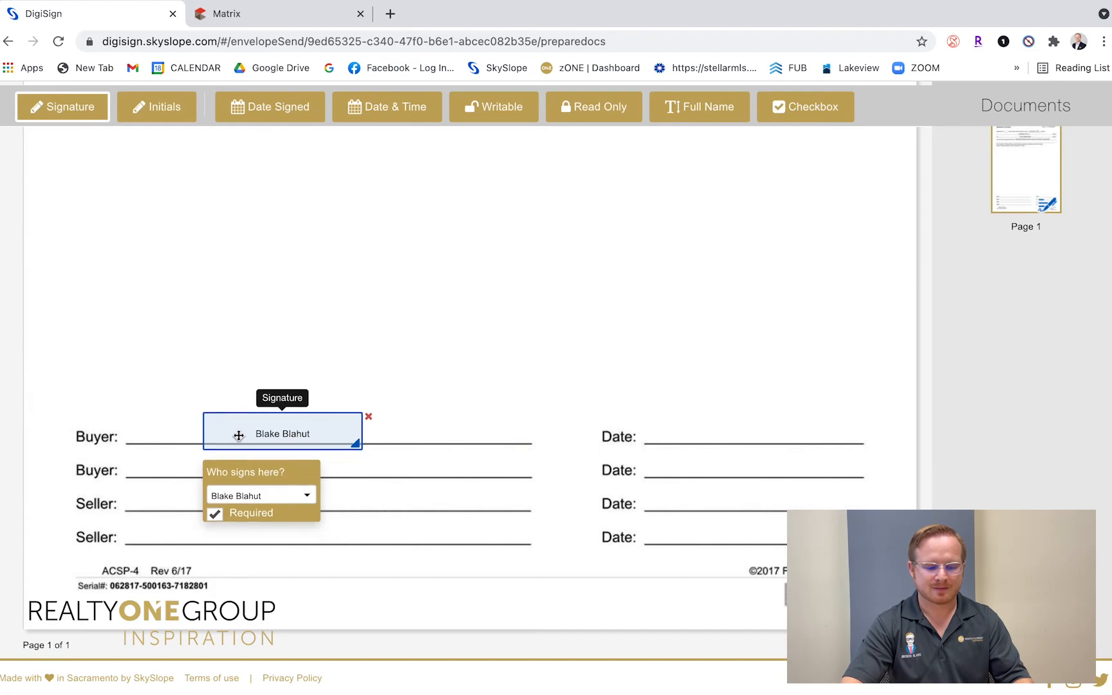
drag(233, 435, 234, 426)
click(288, 114)
click(697, 431)
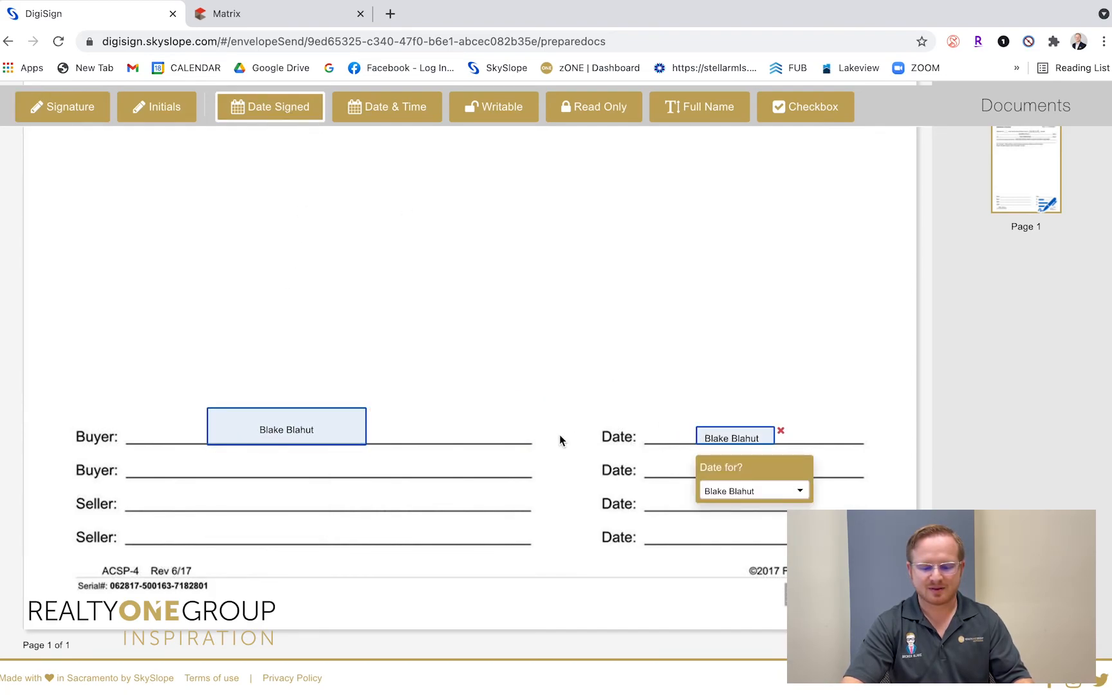
Step: Place a required Signature field on the second Buyer line and assign it to the second buyer
click(63, 105)
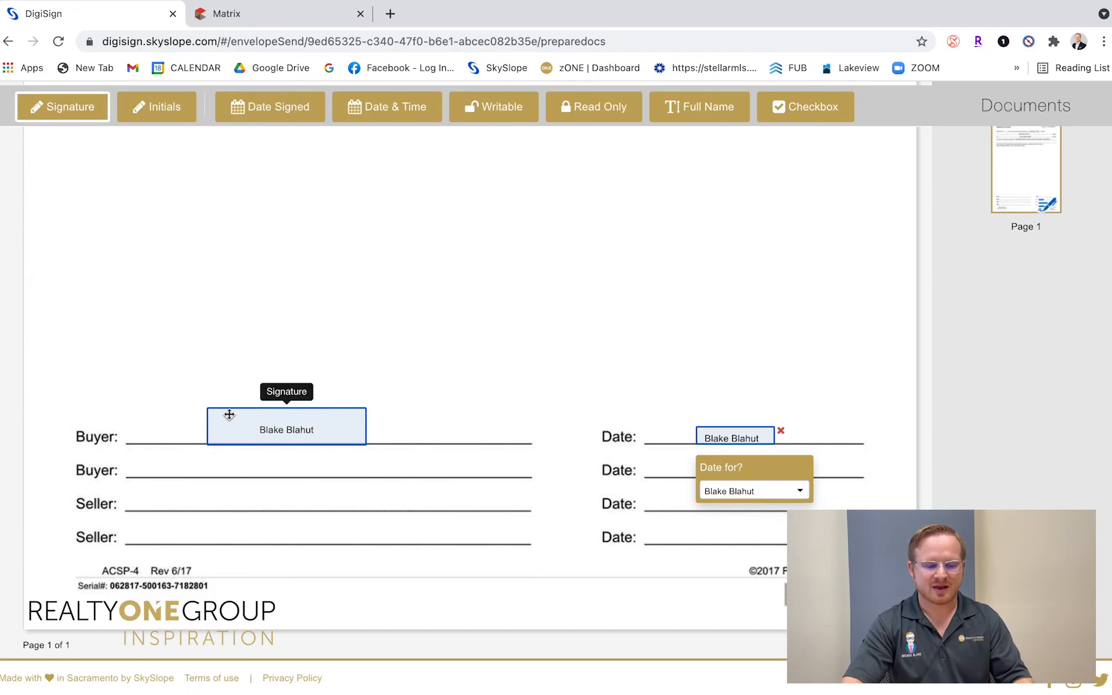
click(238, 466)
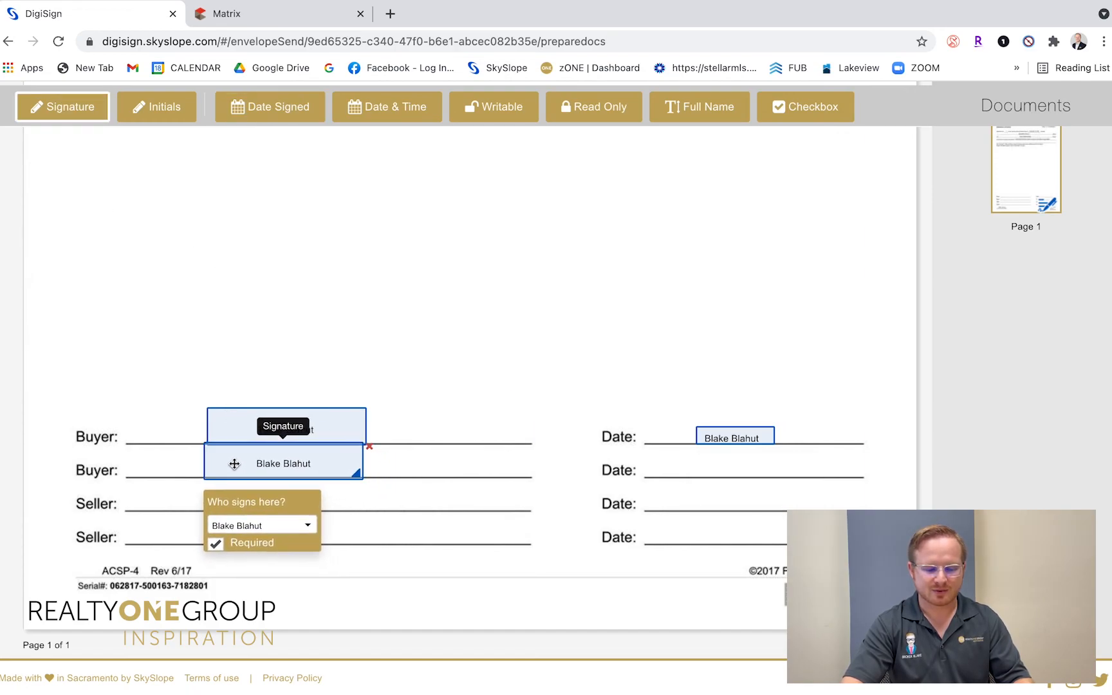
click(523, 415)
scroll(359, 501, down, 2)
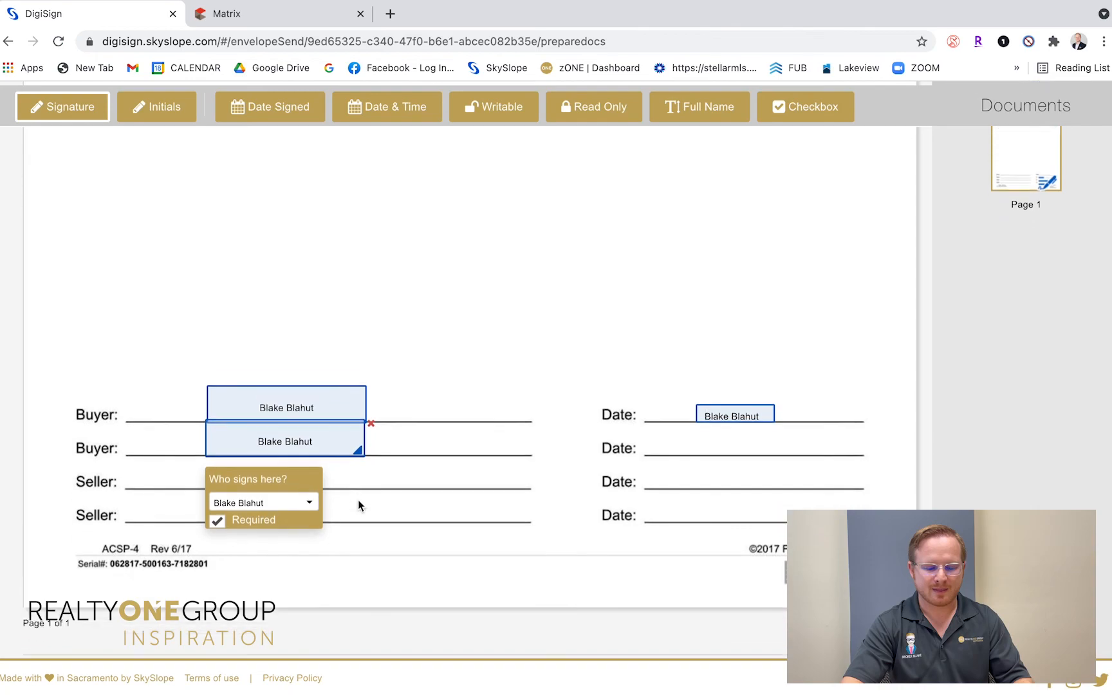
click(312, 486)
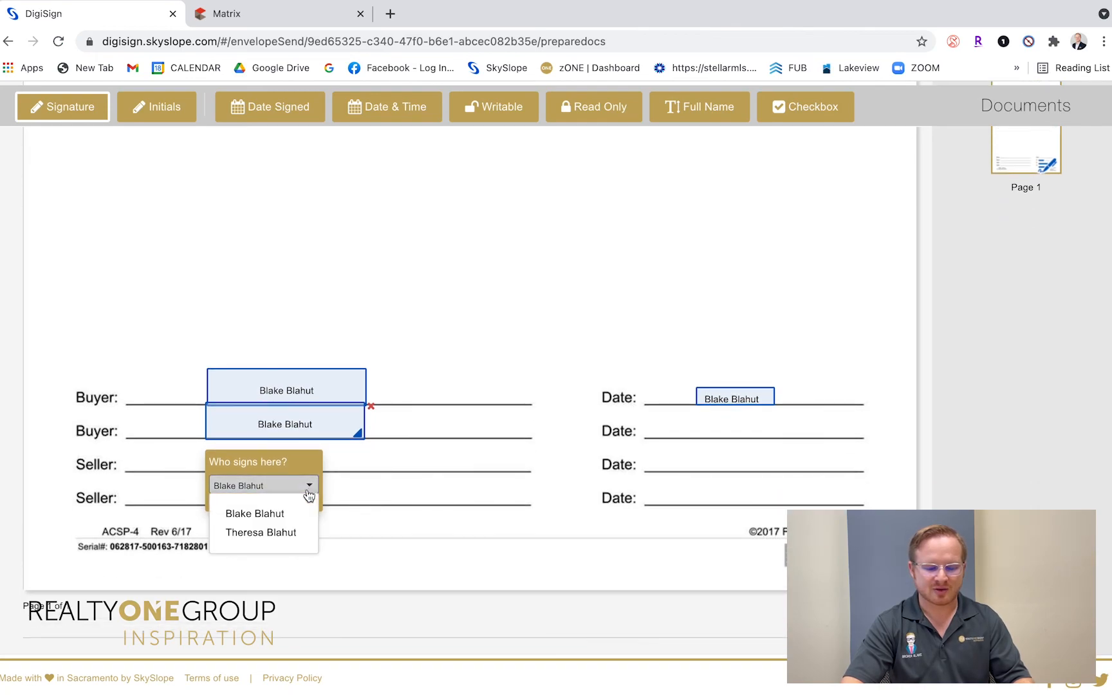
click(267, 532)
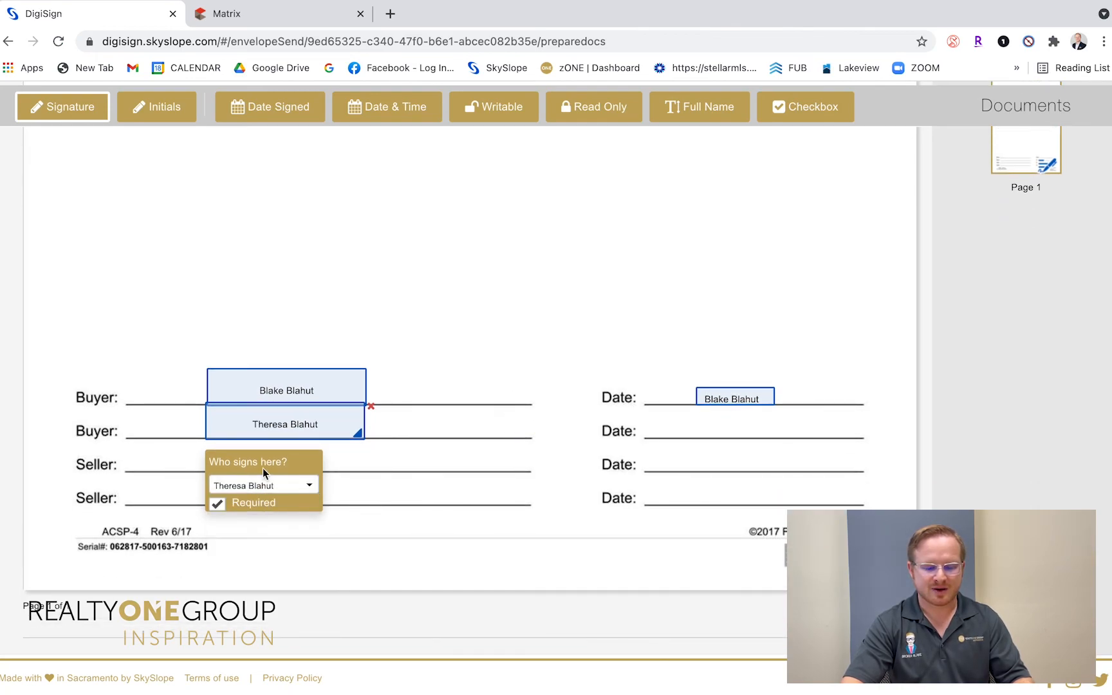
Step: Place a Date Signed field for the second buyer on the second Buyer row's Date line
click(273, 113)
click(702, 419)
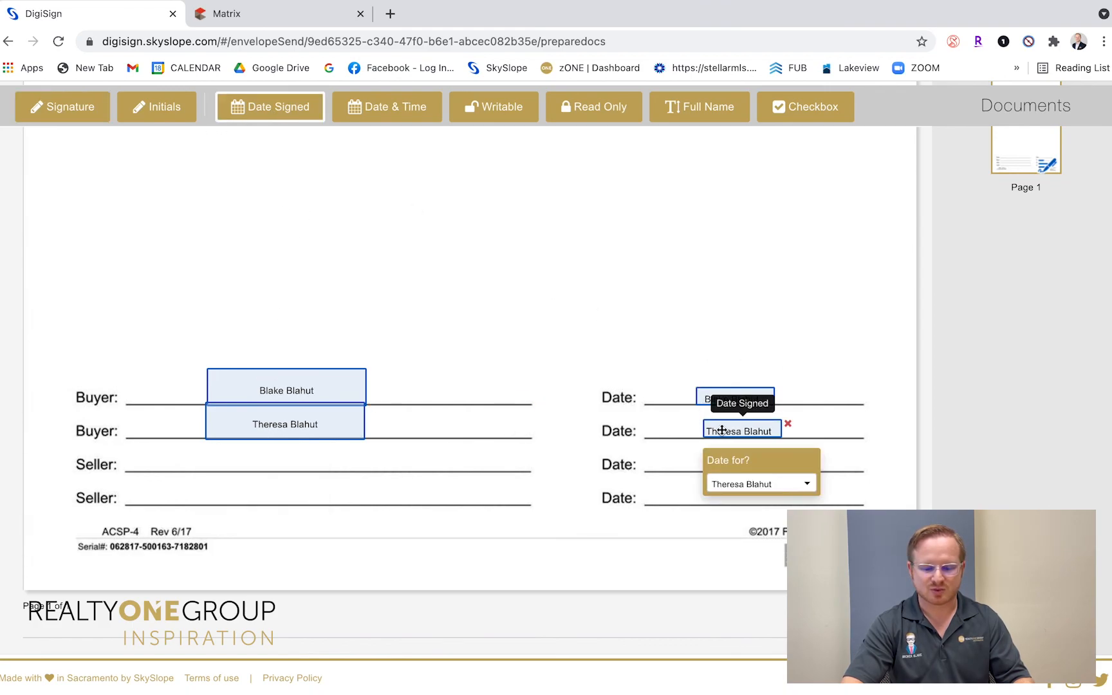
scroll(492, 298, up, 8)
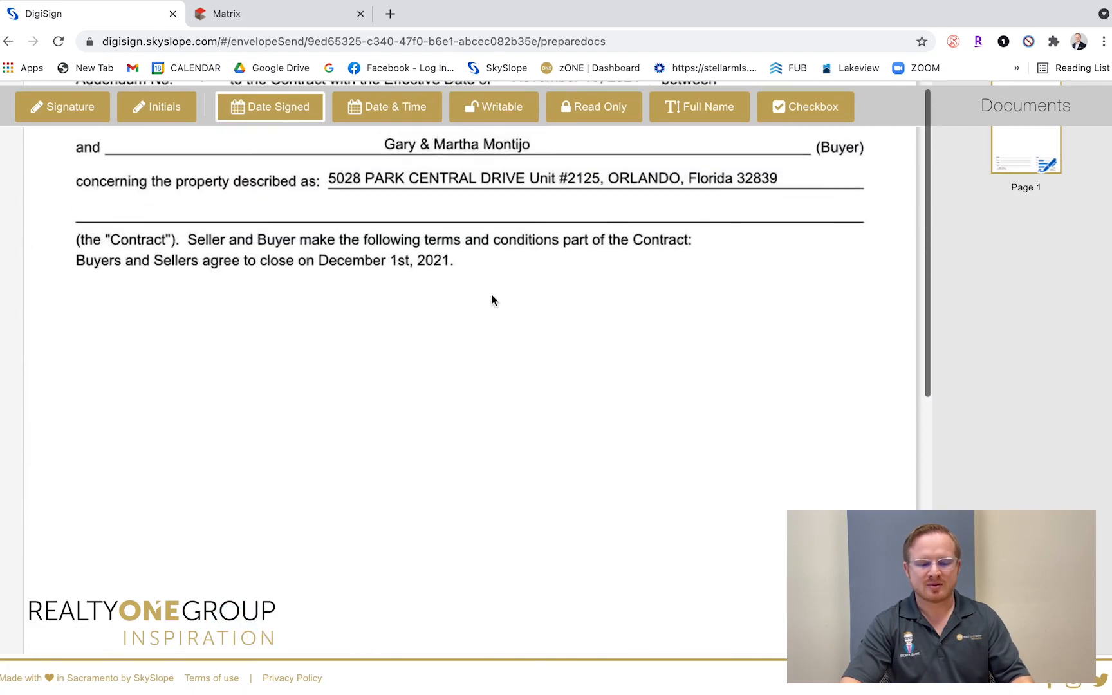